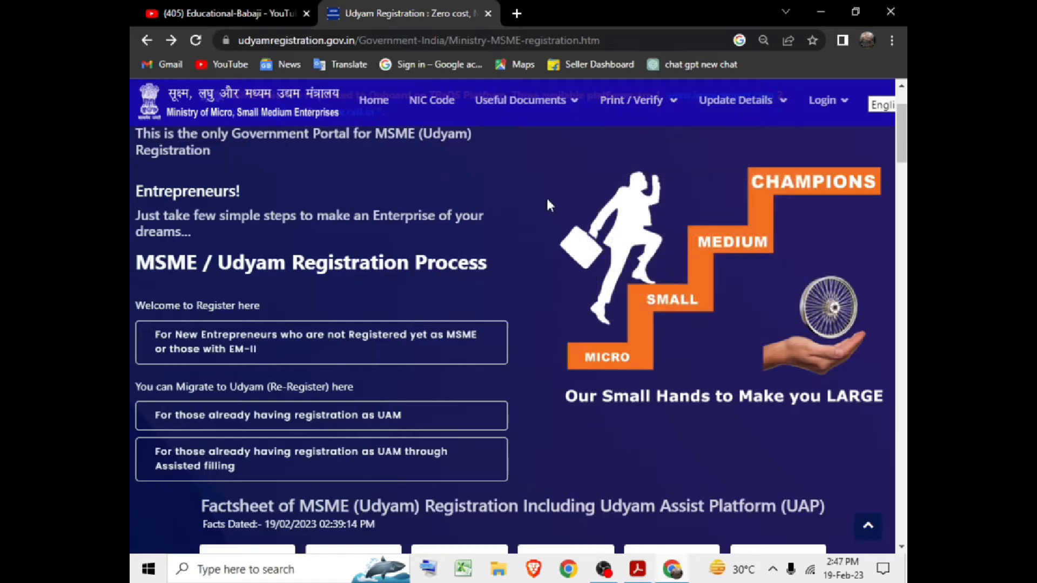
Open the new-entrepreneur form and enter the Aadhaar number and the entrepreneur's name as per Aadhaar.
{"action": "left_click", "coordinate": [476, 354]}
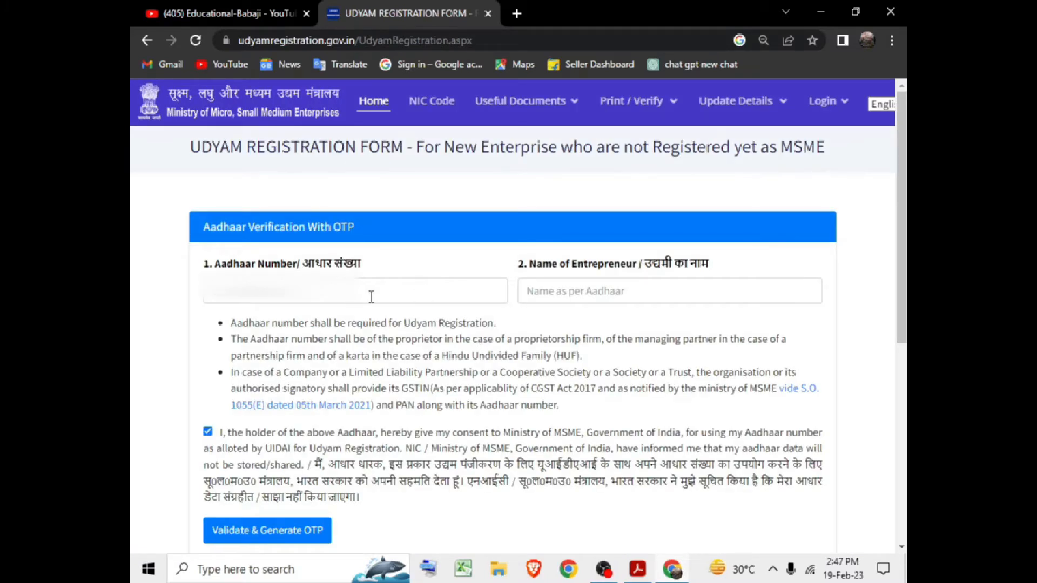
{"action": "left_click", "coordinate": [367, 294]}
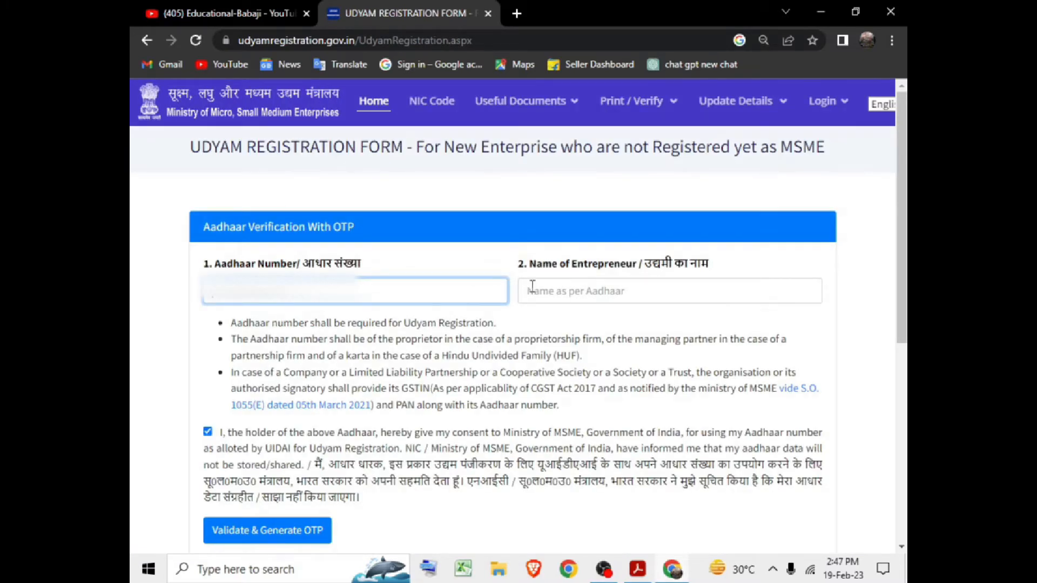
{"action": "left_click", "coordinate": [584, 297]}
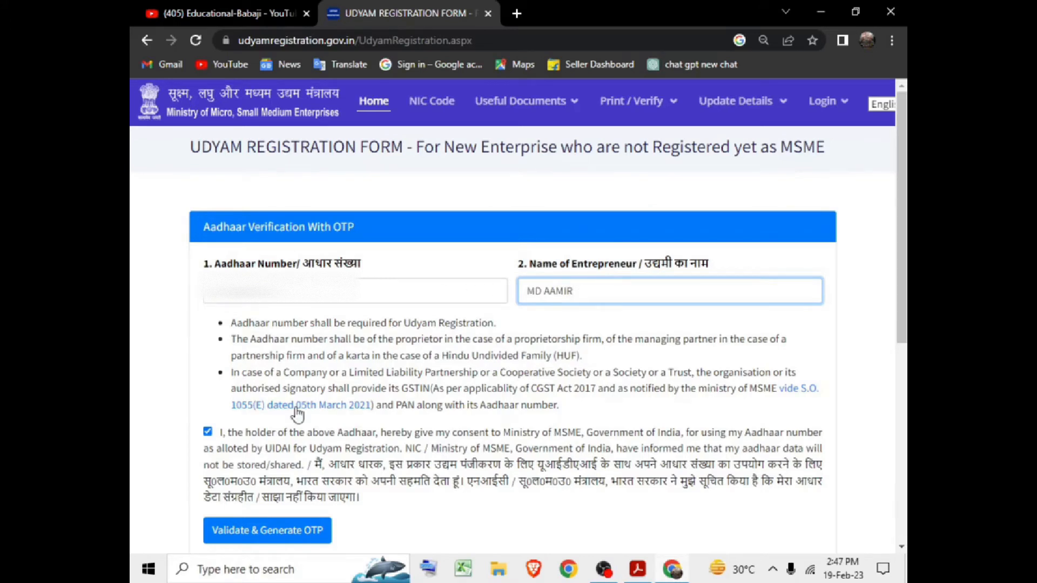
Generate the Aadhaar OTP and submit the received code for validation.
{"action": "scroll", "coordinate": [297, 416], "scroll_direction": "down", "scroll_amount": 2}
{"action": "left_click", "coordinate": [280, 439]}
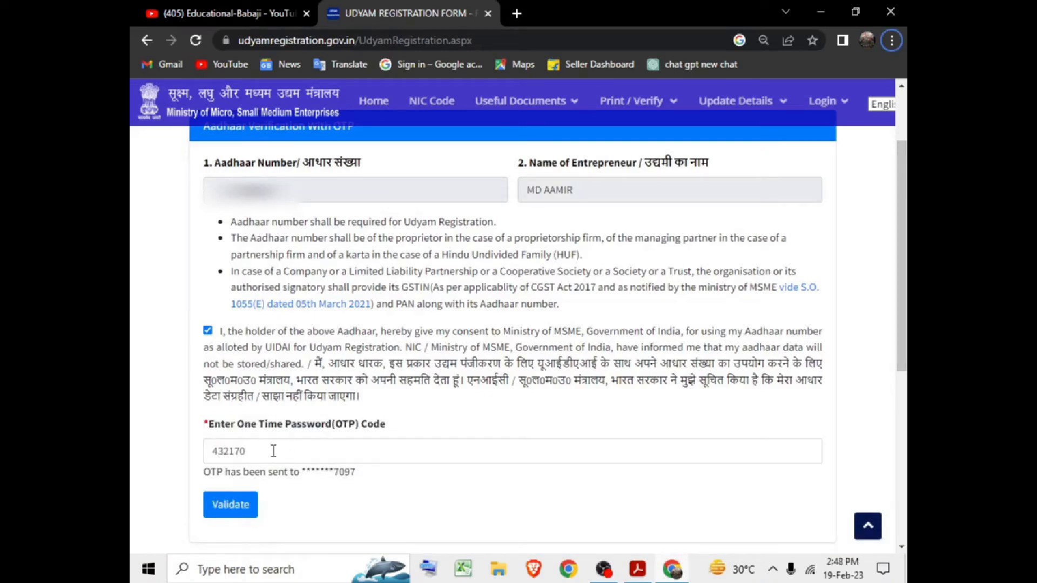
{"action": "left_click", "coordinate": [241, 518]}
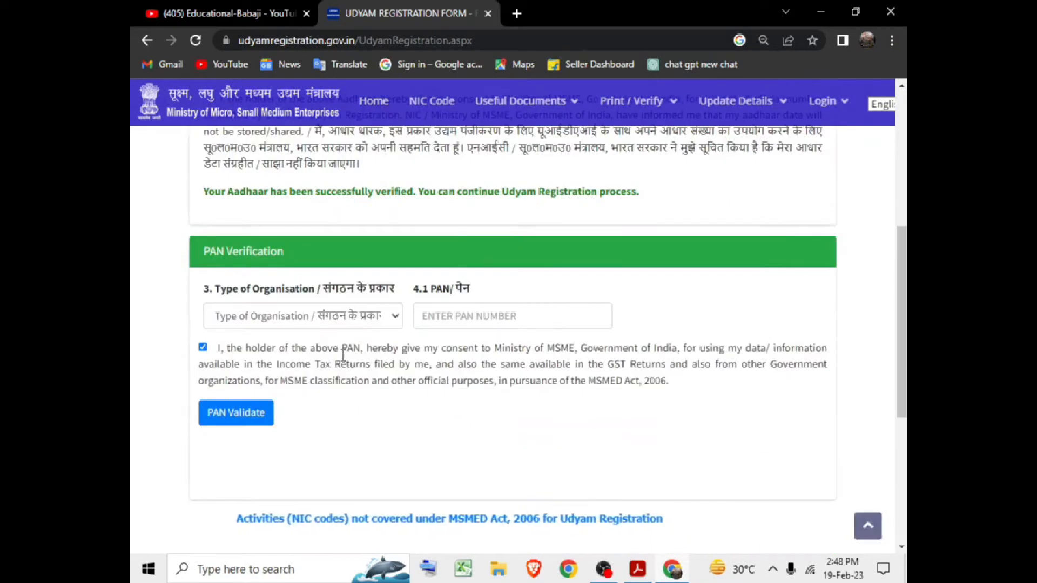
Choose '1. Proprietary' as organisation type, paste and validate the PAN, then continue.
{"action": "left_click", "coordinate": [307, 317]}
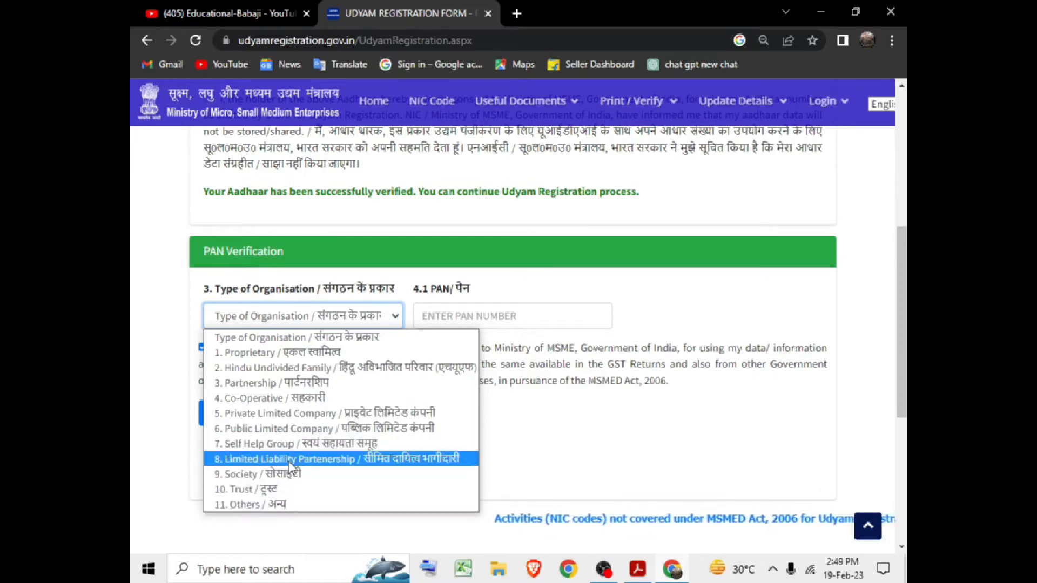
{"action": "left_click", "coordinate": [296, 353]}
{"action": "left_click", "coordinate": [464, 321]}
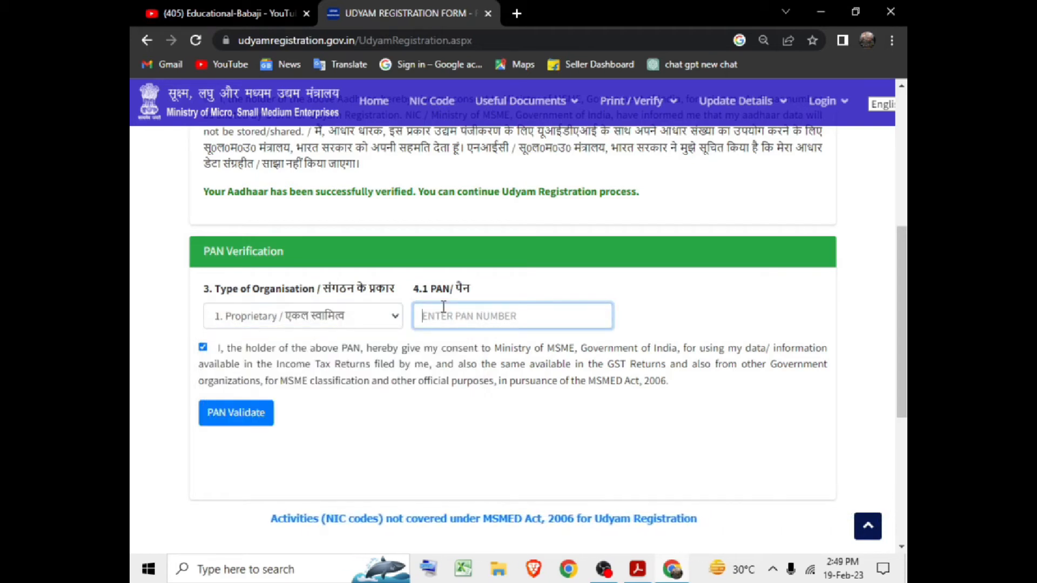
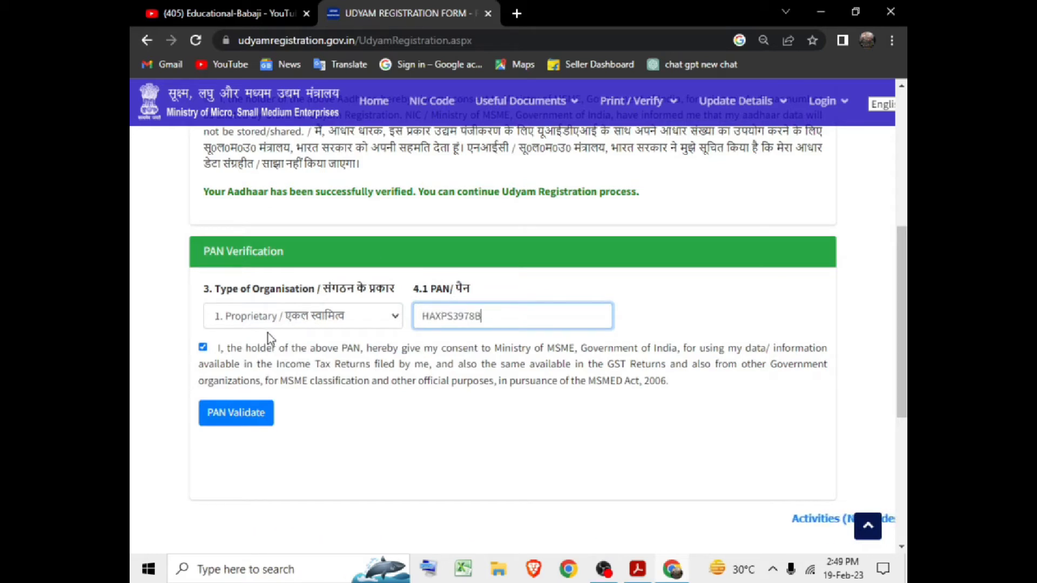
{"action": "left_click", "coordinate": [264, 423]}
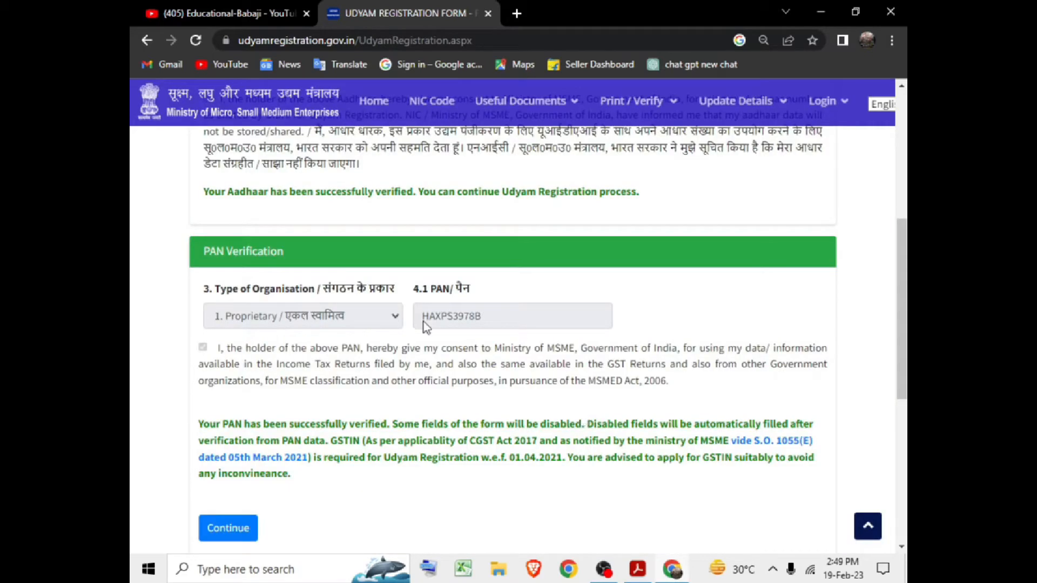
{"action": "scroll", "coordinate": [423, 322], "scroll_direction": "down", "scroll_amount": 2}
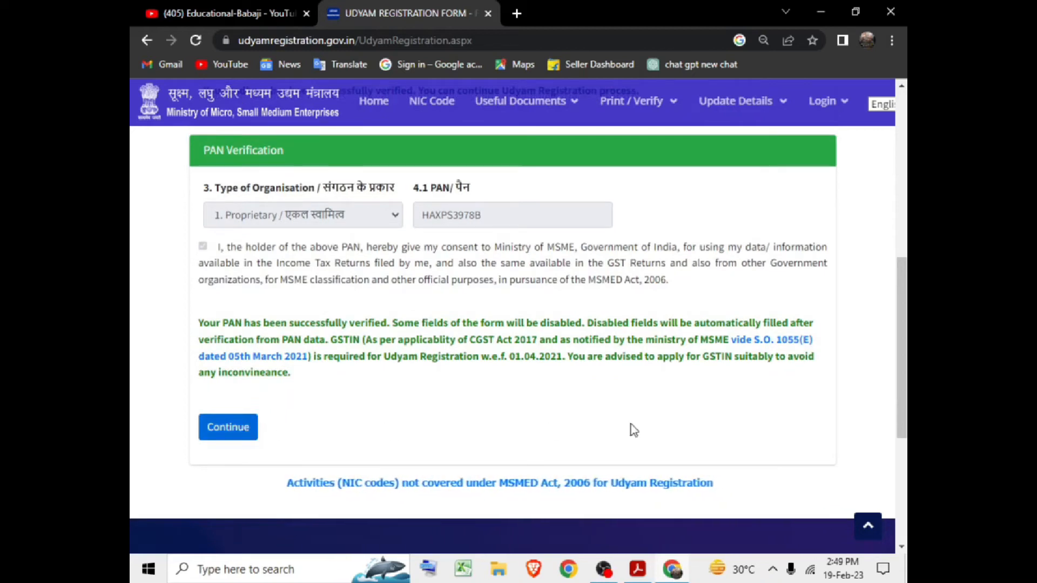
{"action": "left_click", "coordinate": [228, 427]}
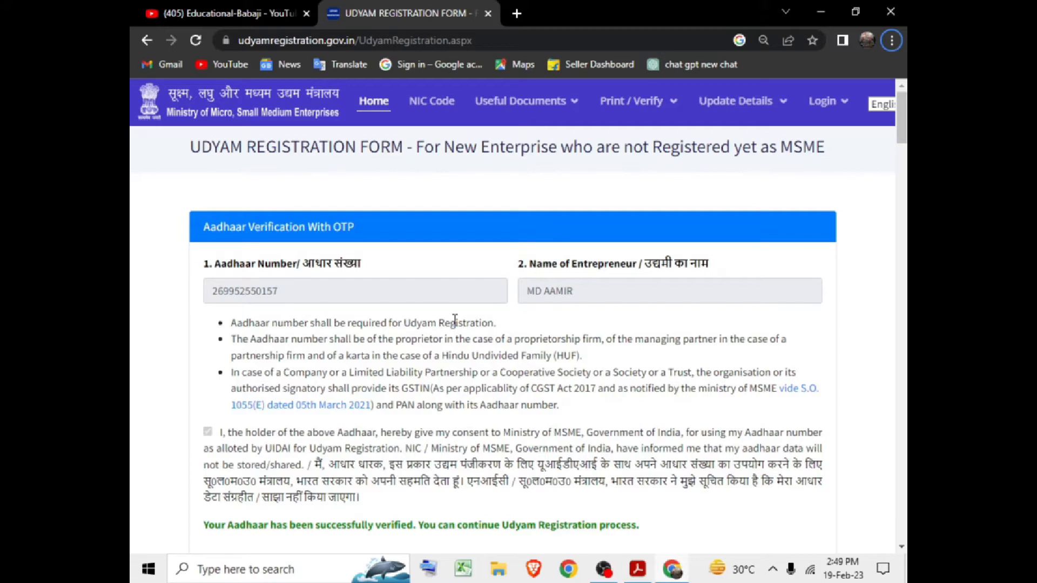
Answer the GSTIN question 4.3 with Exempted.
{"action": "scroll", "coordinate": [455, 320], "scroll_direction": "down", "scroll_amount": 6}
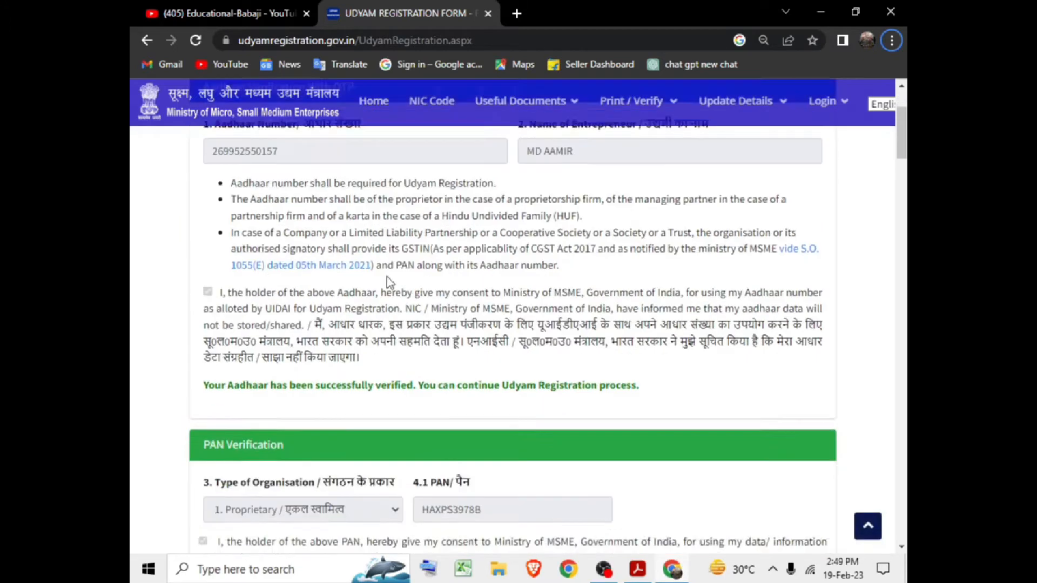
{"action": "scroll", "coordinate": [337, 312], "scroll_direction": "up", "scroll_amount": 4}
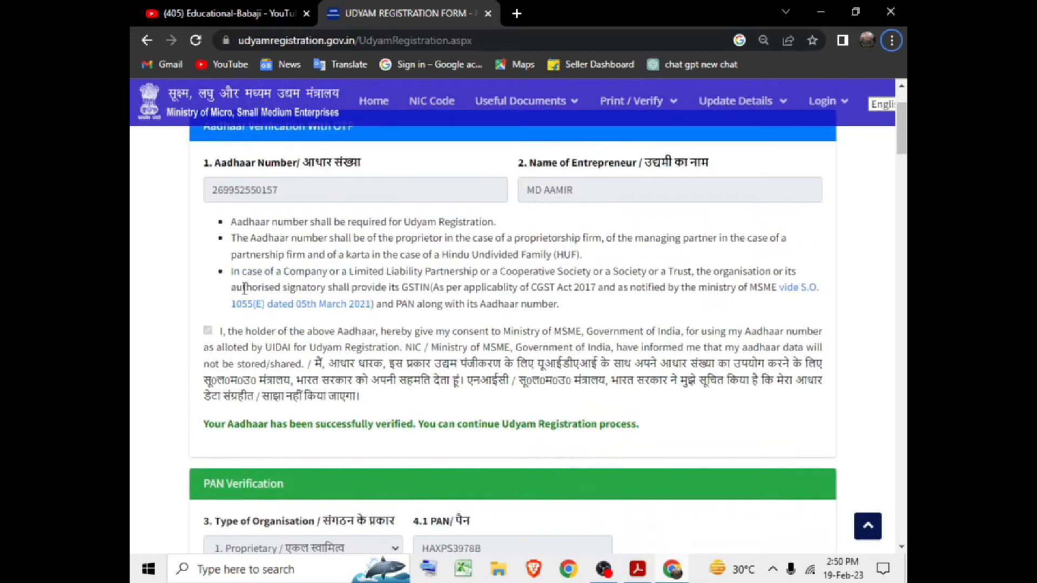
{"action": "scroll", "coordinate": [341, 313], "scroll_direction": "down", "scroll_amount": 2}
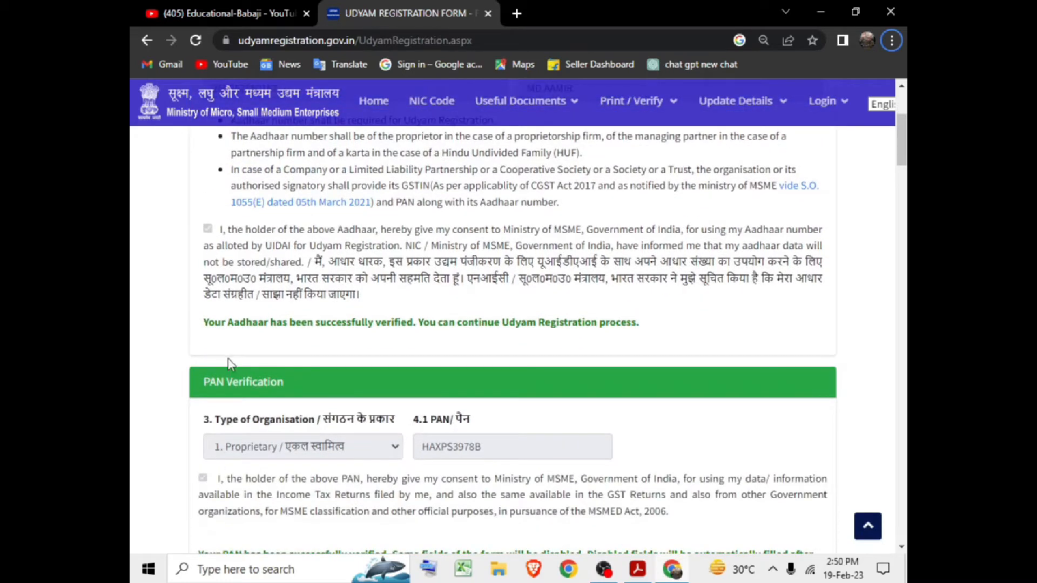
{"action": "scroll", "coordinate": [218, 410], "scroll_direction": "down", "scroll_amount": 2}
{"action": "scroll", "coordinate": [431, 372], "scroll_direction": "down", "scroll_amount": 6}
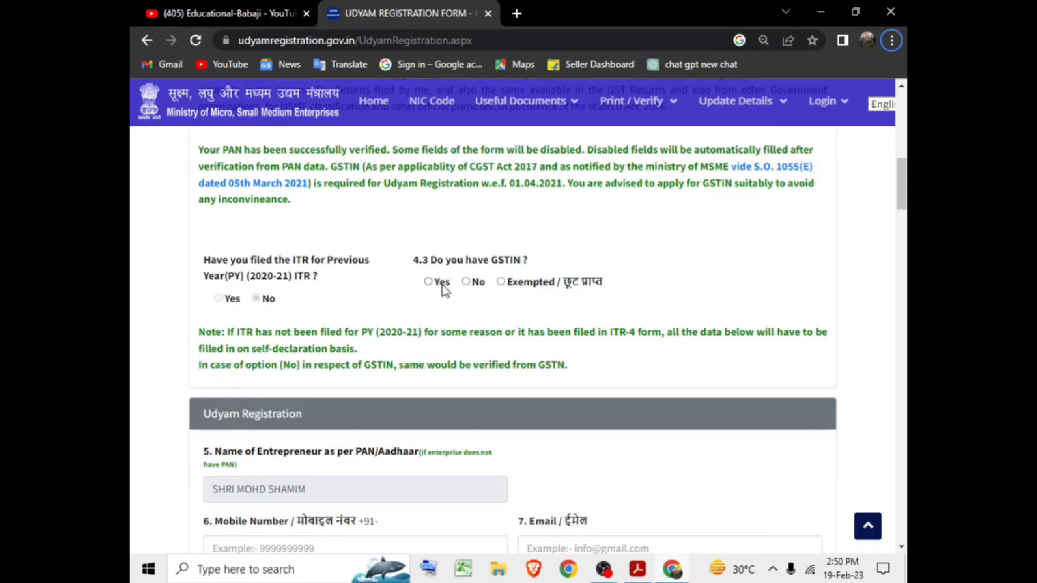
{"action": "left_click", "coordinate": [429, 283]}
{"action": "left_click", "coordinate": [467, 282]}
{"action": "left_click", "coordinate": [501, 282]}
{"action": "scroll", "coordinate": [177, 308], "scroll_direction": "down", "scroll_amount": 4}
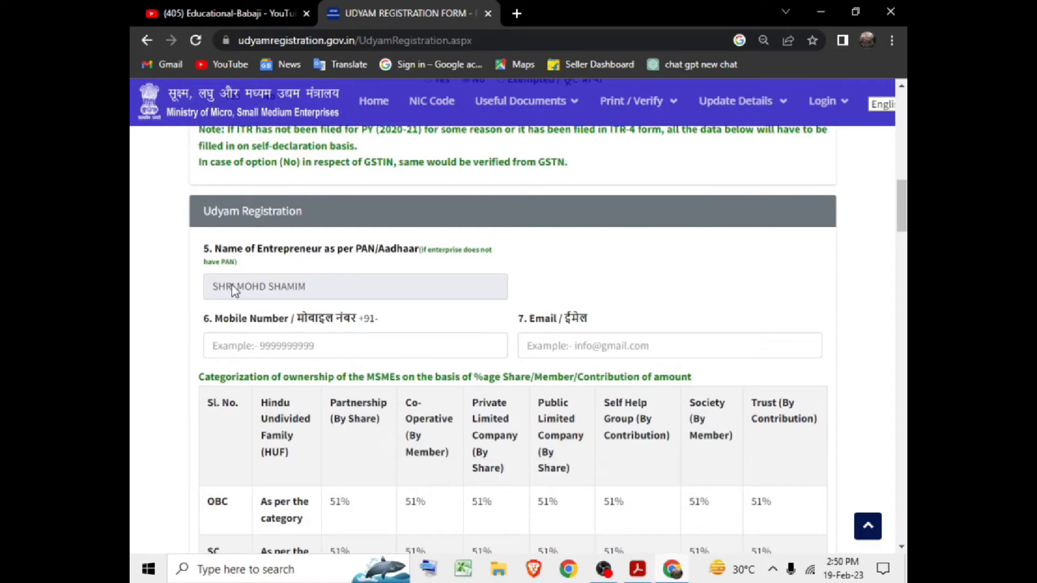
{"action": "scroll", "coordinate": [238, 281], "scroll_direction": "down", "scroll_amount": 2}
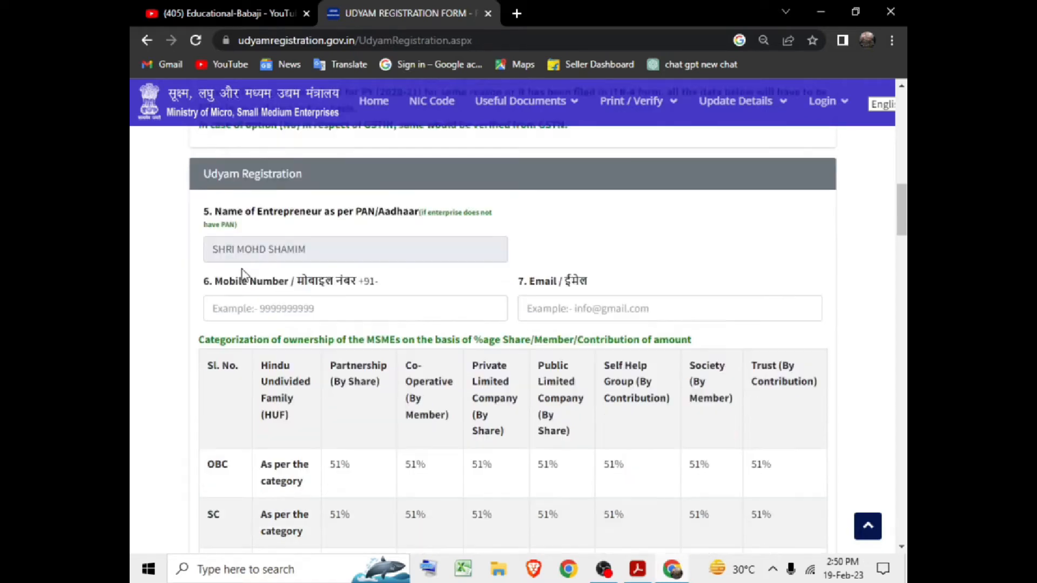
Fill in the entrepreneur's mobile number and e-mail address fields.
{"action": "left_click", "coordinate": [250, 245]}
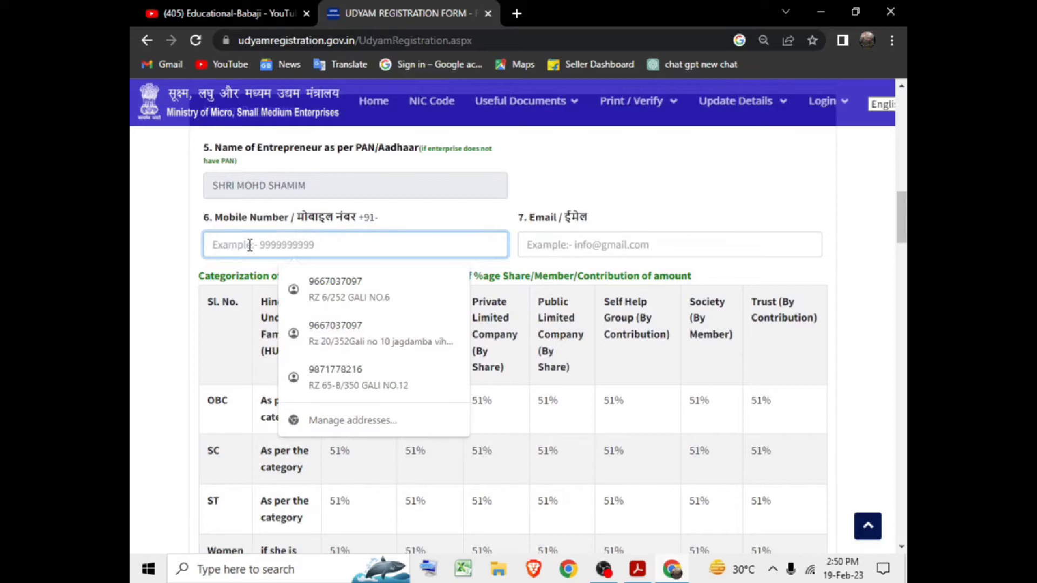
{"action": "left_click", "coordinate": [592, 238]}
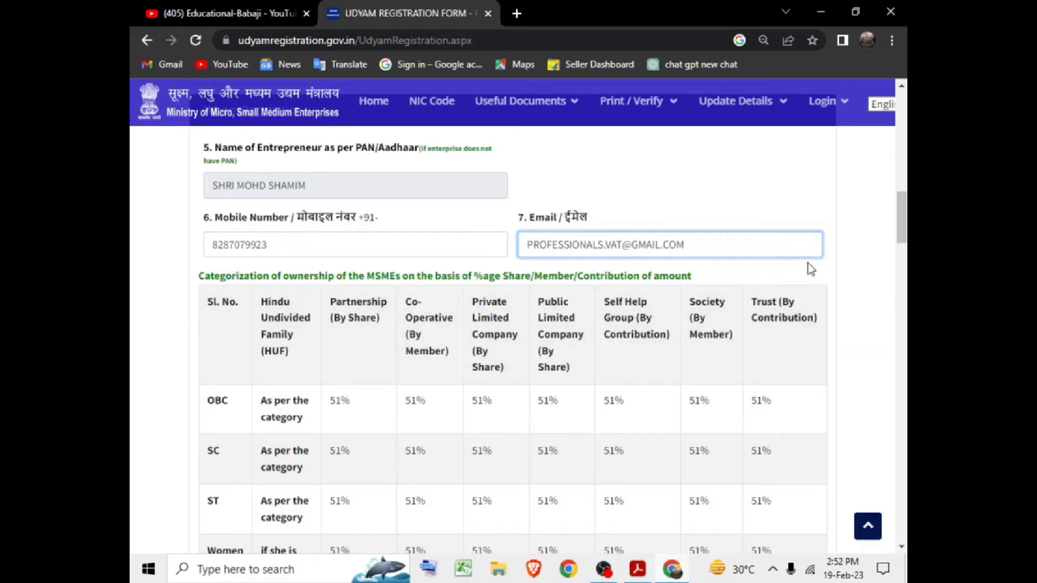
{"action": "scroll", "coordinate": [902, 227], "scroll_direction": "down", "scroll_amount": 3}
{"action": "scroll", "coordinate": [621, 296], "scroll_direction": "up", "scroll_amount": 2}
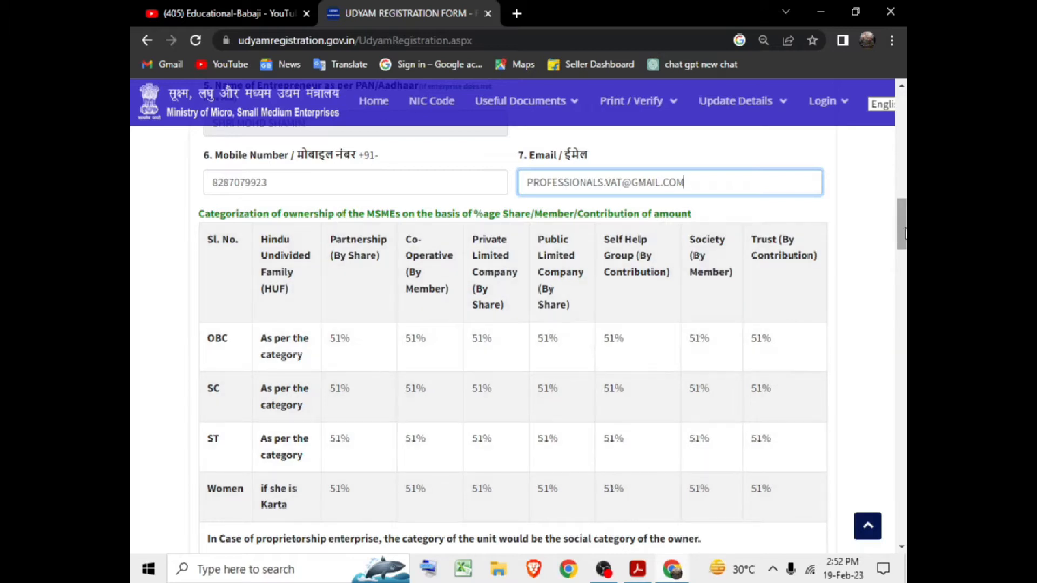
Set Social Category to General, Gender to Male, and Specially Abled to No.
{"action": "scroll", "coordinate": [901, 226], "scroll_direction": "down", "scroll_amount": 6}
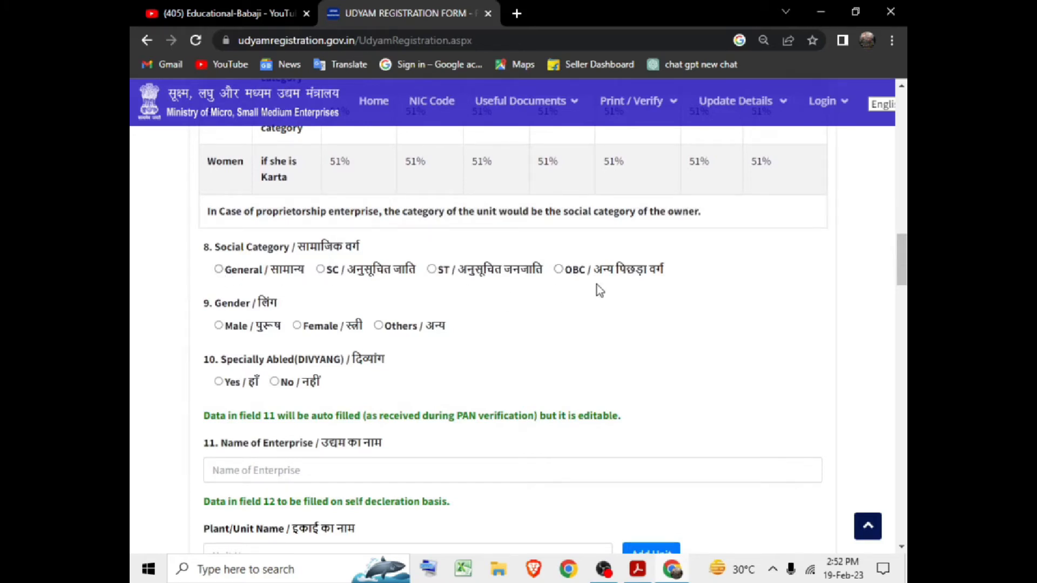
{"action": "left_click", "coordinate": [221, 272]}
{"action": "left_click", "coordinate": [220, 383]}
{"action": "left_click", "coordinate": [275, 381]}
{"action": "scroll", "coordinate": [298, 372], "scroll_direction": "down", "scroll_amount": 2}
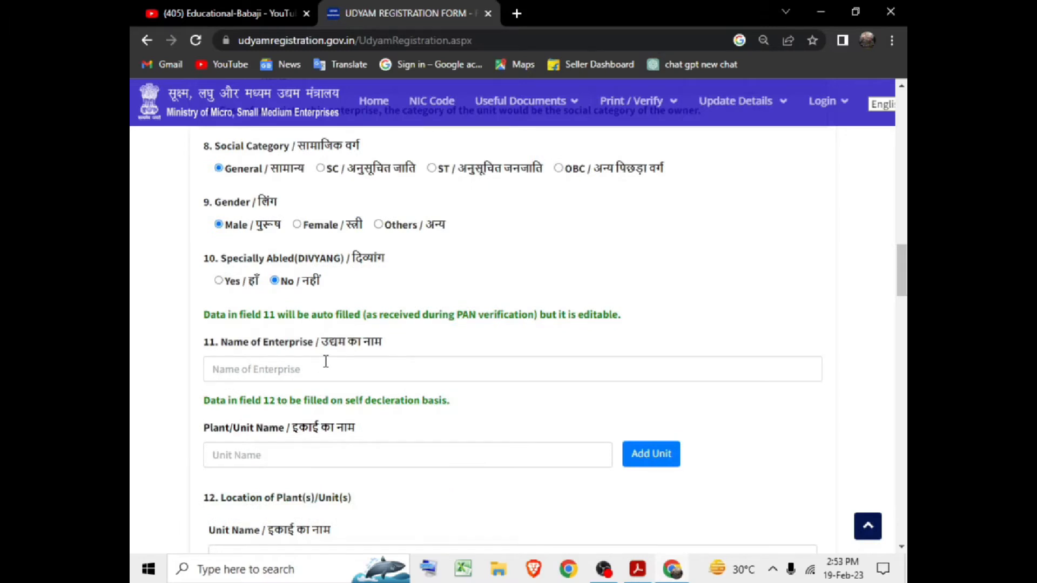
{"action": "scroll", "coordinate": [333, 339], "scroll_direction": "up", "scroll_amount": 2}
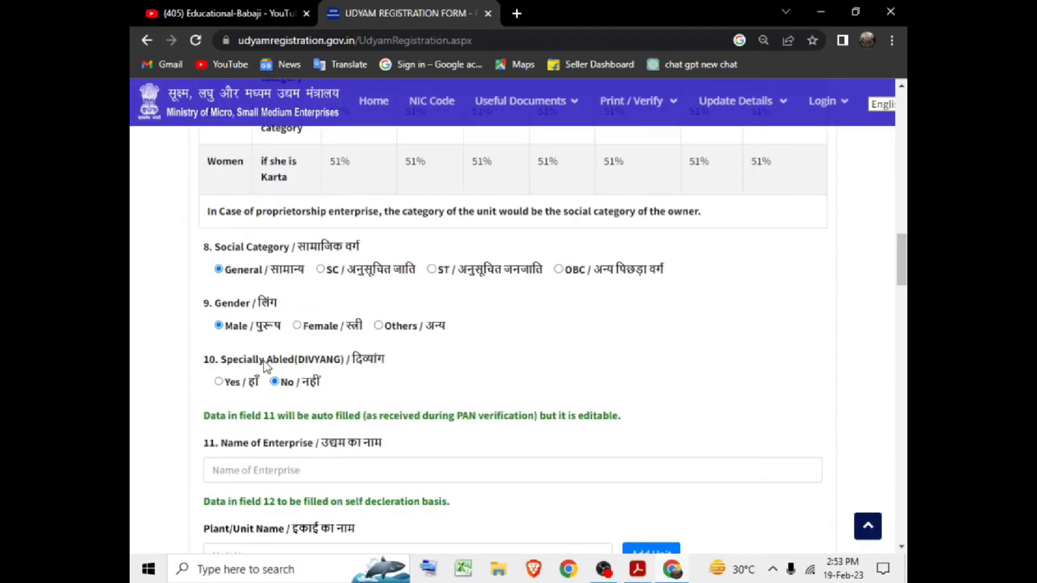
{"action": "scroll", "coordinate": [314, 414], "scroll_direction": "down", "scroll_amount": 2}
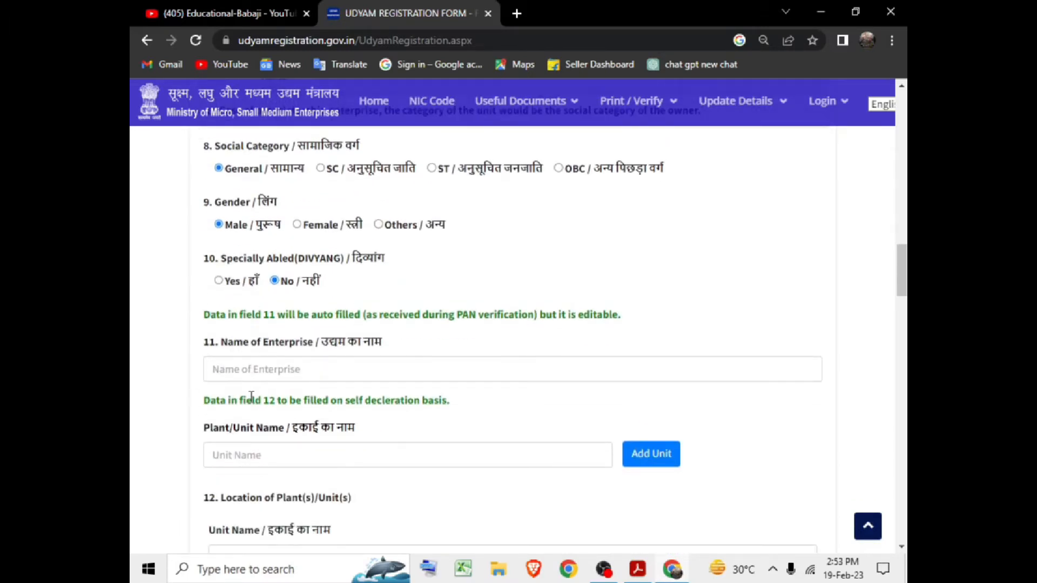
Enter EDUCATIONAL BABAJI as the Name of Enterprise in field 11.
{"action": "left_click", "coordinate": [262, 370]}
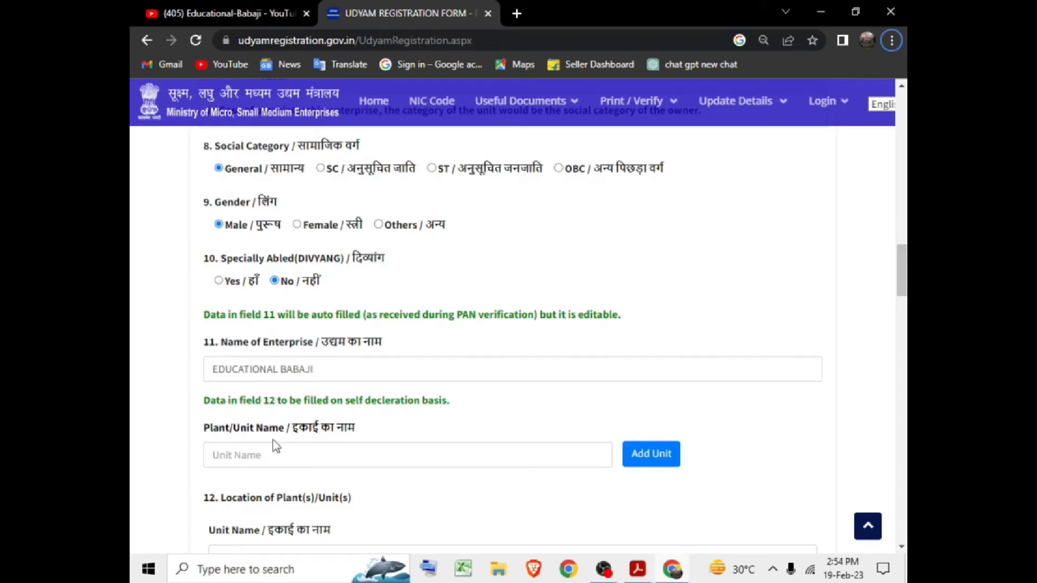
{"action": "scroll", "coordinate": [274, 399], "scroll_direction": "down", "scroll_amount": 2}
{"action": "left_click", "coordinate": [304, 355]}
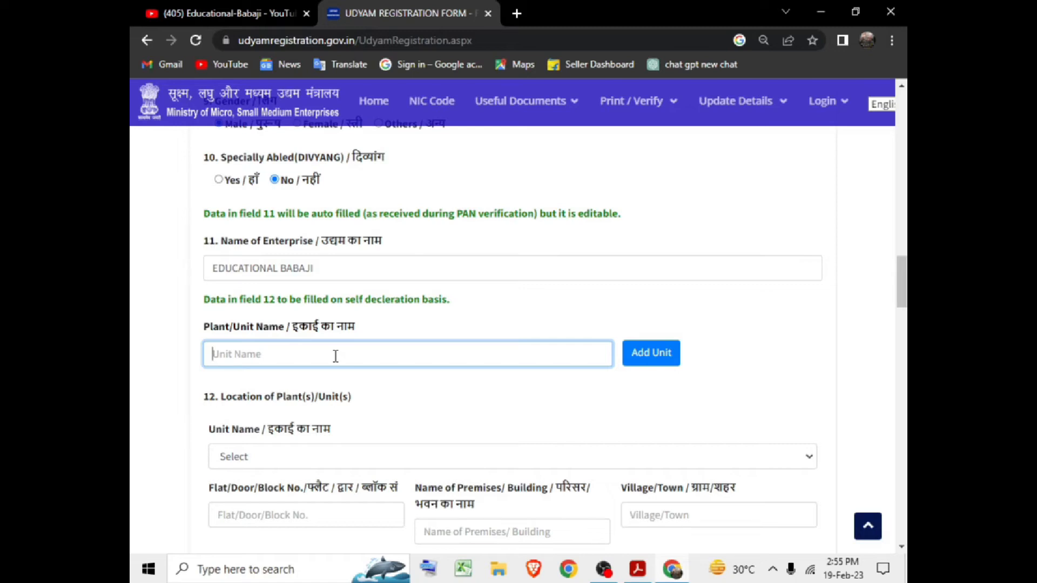
Add EDUCATIONAL BABAJI UP as unit 1 in the plant/unit table.
{"action": "type", "text": "EDUCATIONAL BABAJI UP"}
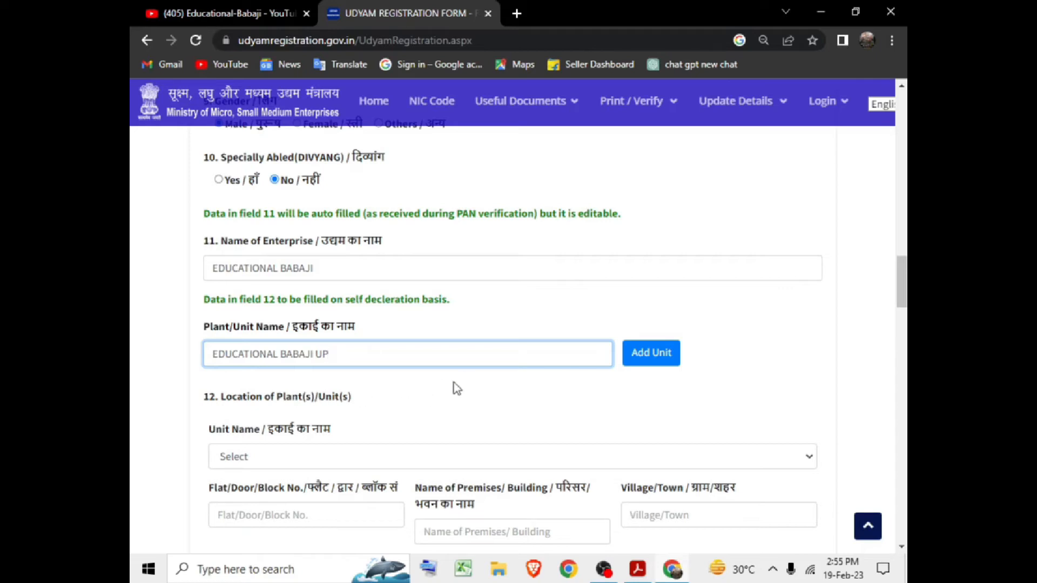
{"action": "left_click", "coordinate": [642, 362]}
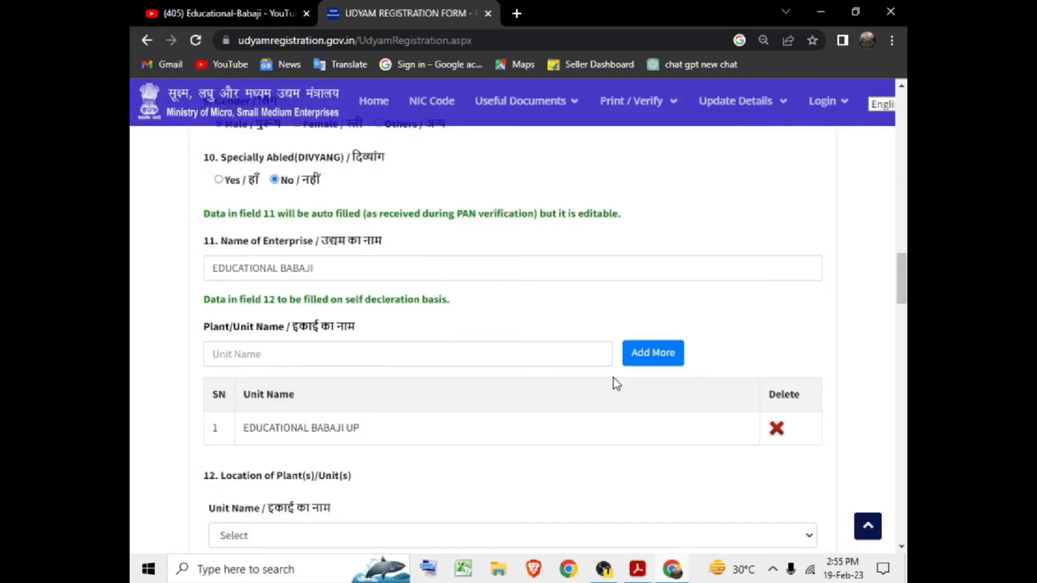
{"action": "scroll", "coordinate": [426, 439], "scroll_direction": "down", "scroll_amount": 2}
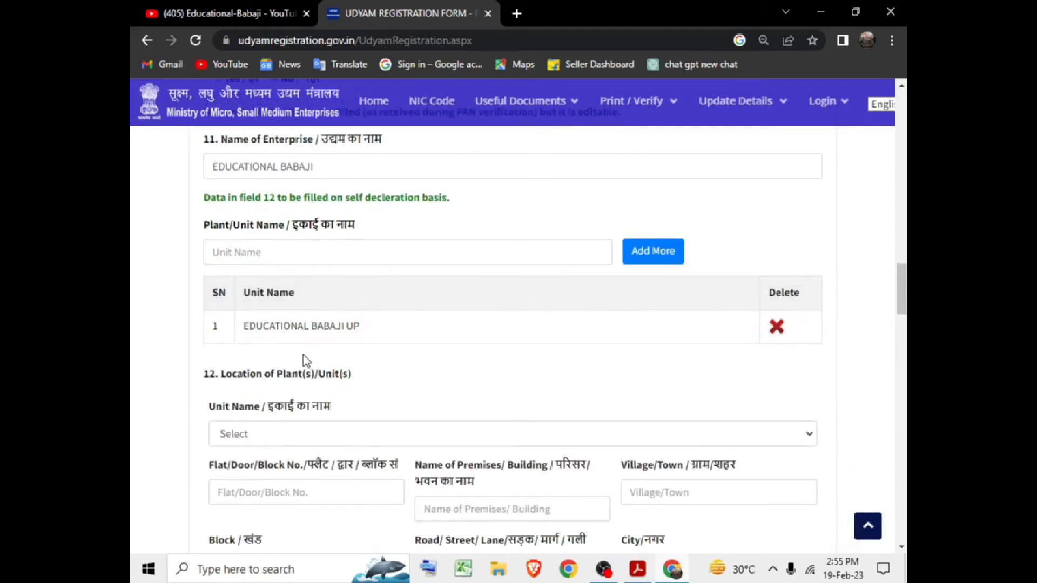
{"action": "scroll", "coordinate": [291, 334], "scroll_direction": "down", "scroll_amount": 2}
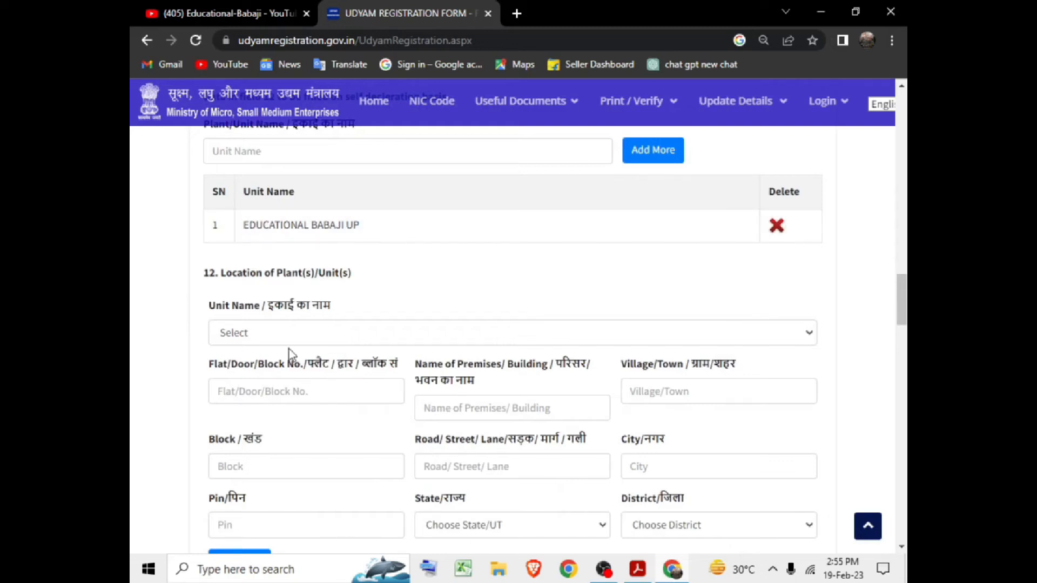
{"action": "scroll", "coordinate": [267, 417], "scroll_direction": "down", "scroll_amount": 2}
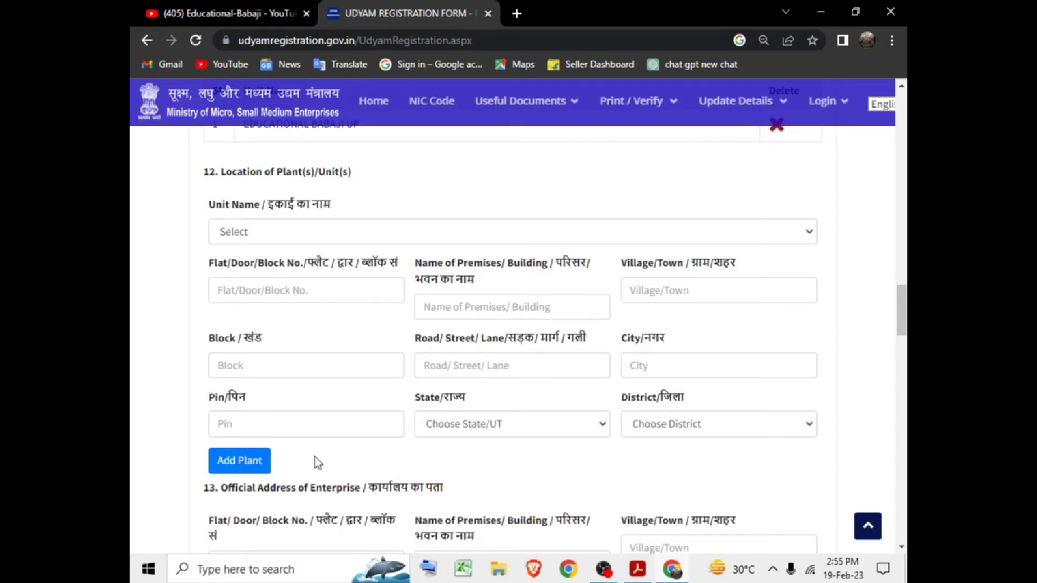
{"action": "left_click", "coordinate": [240, 460]}
{"action": "left_click", "coordinate": [286, 332]}
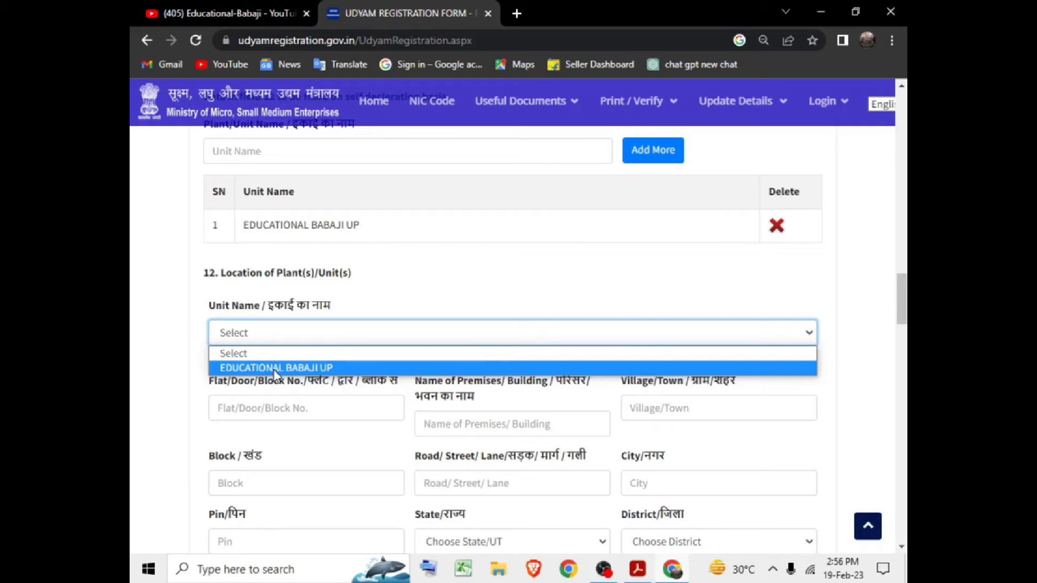
Fill the EDUCATIONAL BABAJI UP location address with state 34. UTTAR PRADESH and district SHAMLI.
{"action": "left_click", "coordinate": [274, 368]}
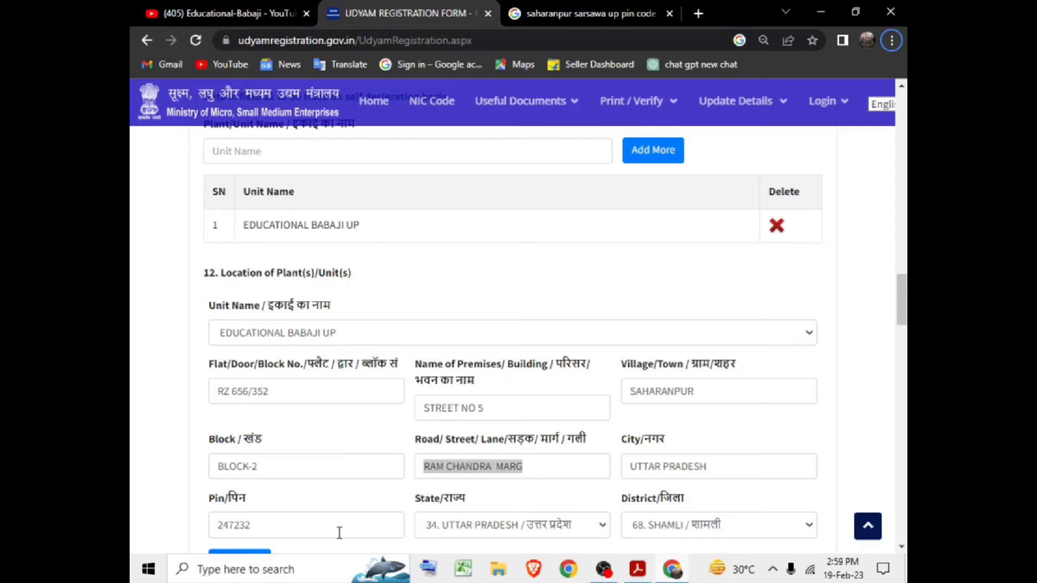
{"action": "left_click", "coordinate": [517, 526]}
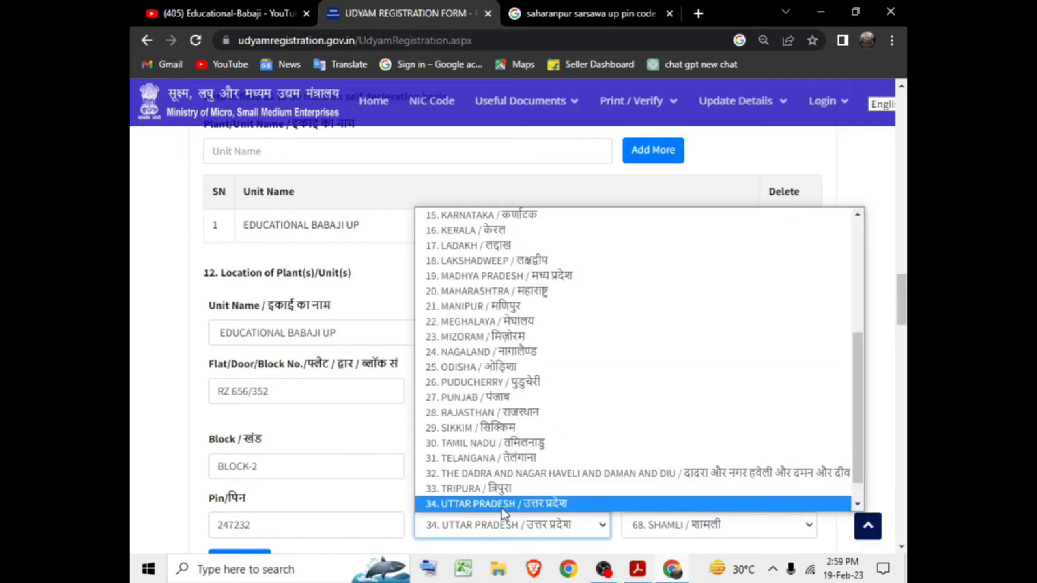
{"action": "left_click", "coordinate": [503, 507]}
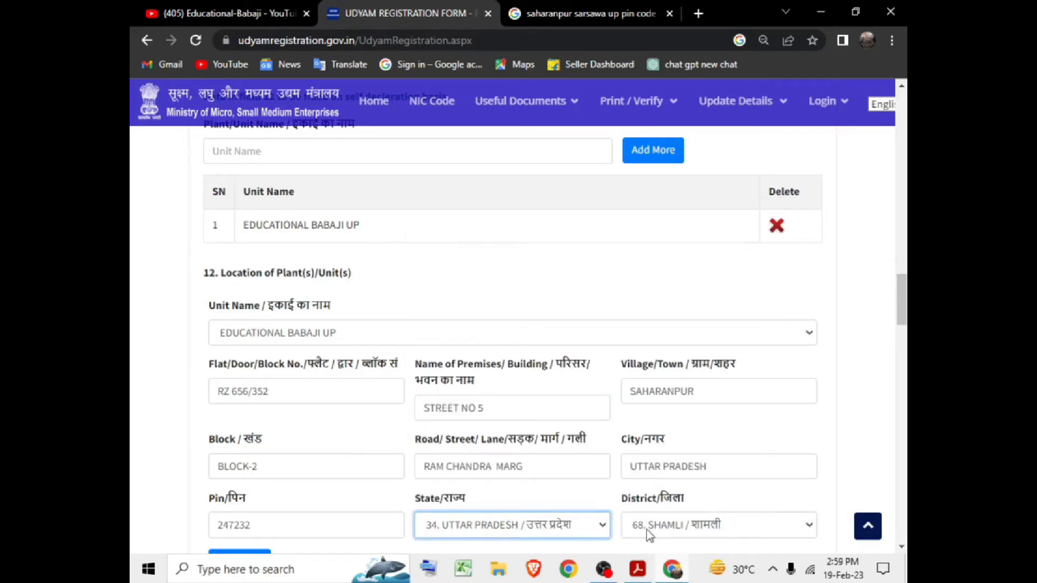
{"action": "scroll", "coordinate": [261, 422], "scroll_direction": "down", "scroll_amount": 3}
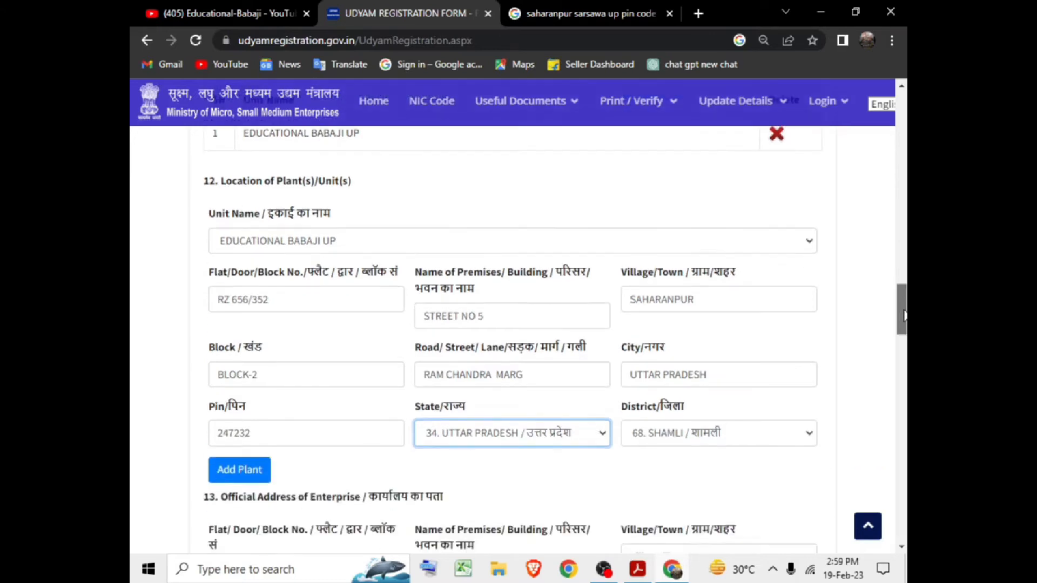
Add the EDUCATIONAL BABAJI UP location to the plant table and review the new row.
{"action": "left_click", "coordinate": [249, 405]}
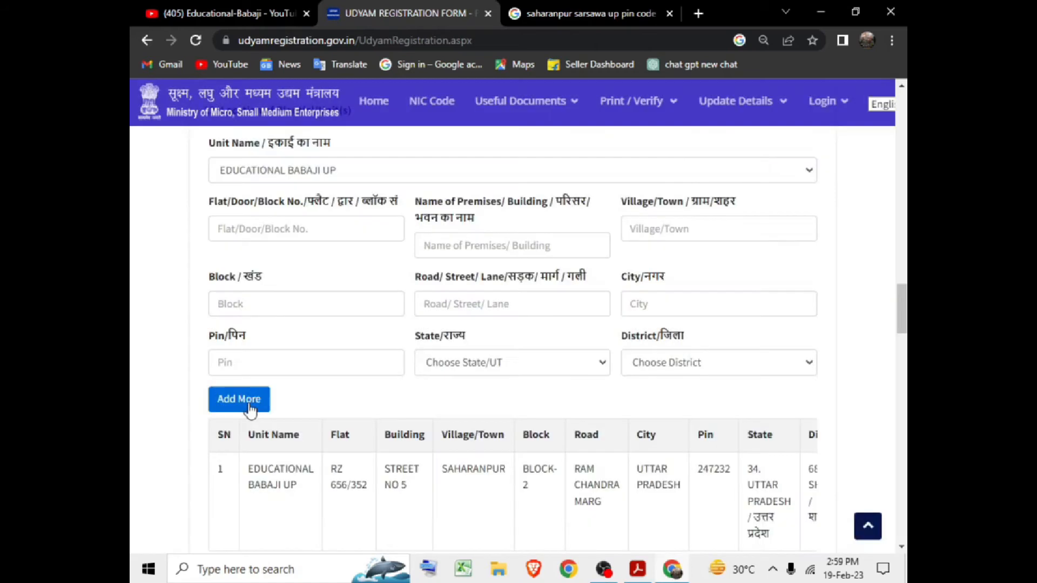
{"action": "scroll", "coordinate": [302, 402], "scroll_direction": "down", "scroll_amount": 2}
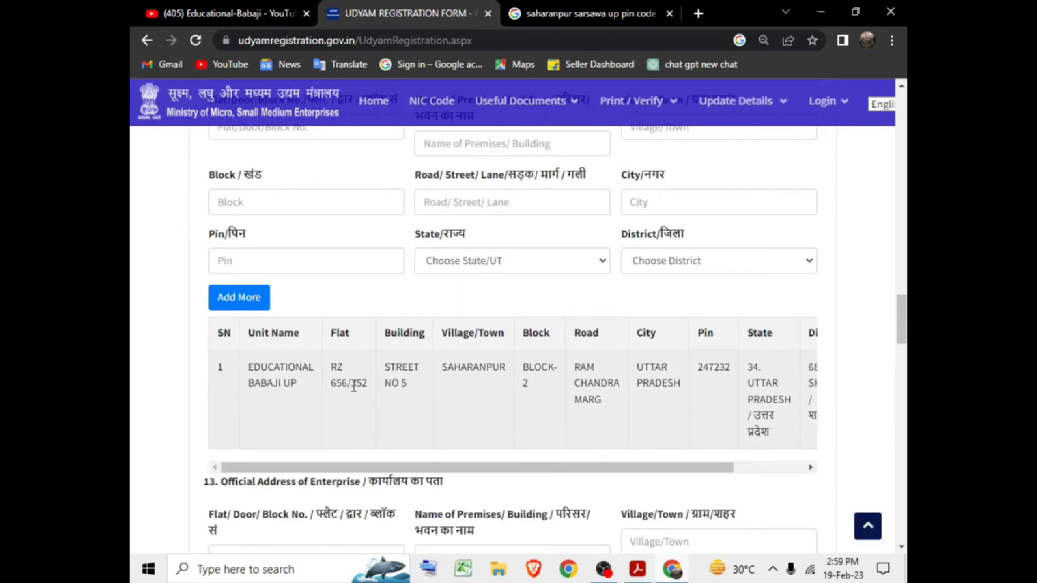
{"action": "left_click_drag", "start_coordinate": [598, 472], "coordinate": [759, 478]}
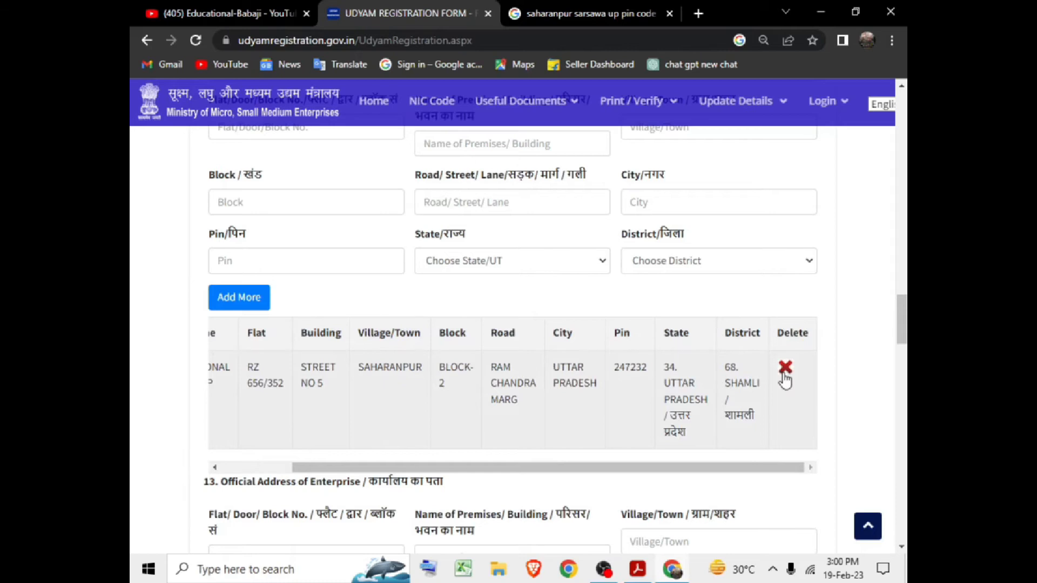
{"action": "scroll", "coordinate": [344, 436], "scroll_direction": "up", "scroll_amount": 3}
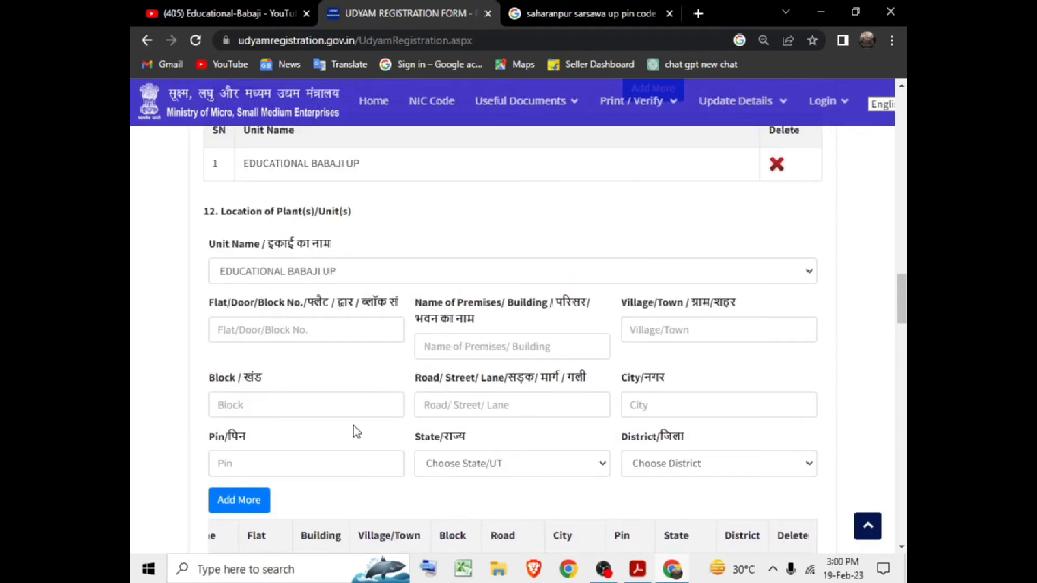
{"action": "scroll", "coordinate": [353, 426], "scroll_direction": "down", "scroll_amount": 2}
{"action": "scroll", "coordinate": [329, 459], "scroll_direction": "up", "scroll_amount": 2}
{"action": "scroll", "coordinate": [253, 248], "scroll_direction": "up", "scroll_amount": 2}
{"action": "scroll", "coordinate": [254, 243], "scroll_direction": "up", "scroll_amount": 2}
Reselect EDUCATIONAL BABAJI UP as the unit name under field 12.
{"action": "left_click", "coordinate": [247, 291]}
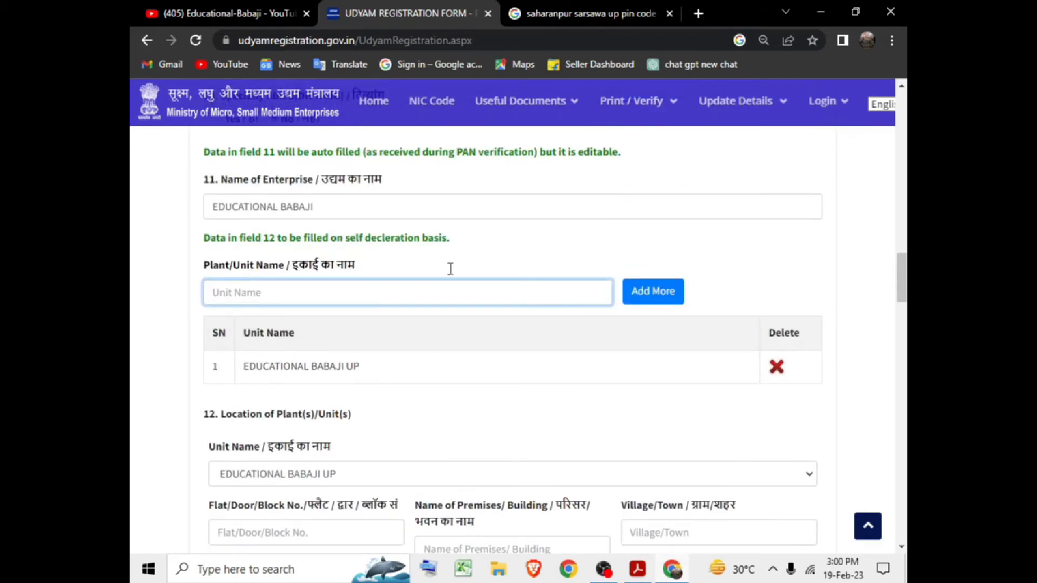
{"action": "scroll", "coordinate": [620, 310], "scroll_direction": "down", "scroll_amount": 2}
{"action": "left_click", "coordinate": [280, 381]}
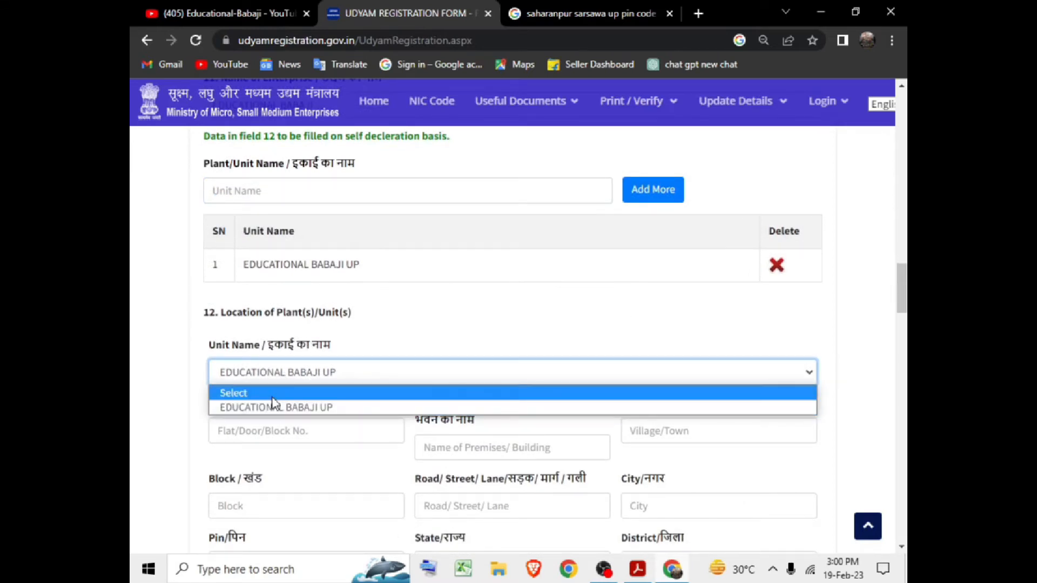
{"action": "left_click", "coordinate": [272, 398]}
{"action": "scroll", "coordinate": [273, 389], "scroll_direction": "down", "scroll_amount": 2}
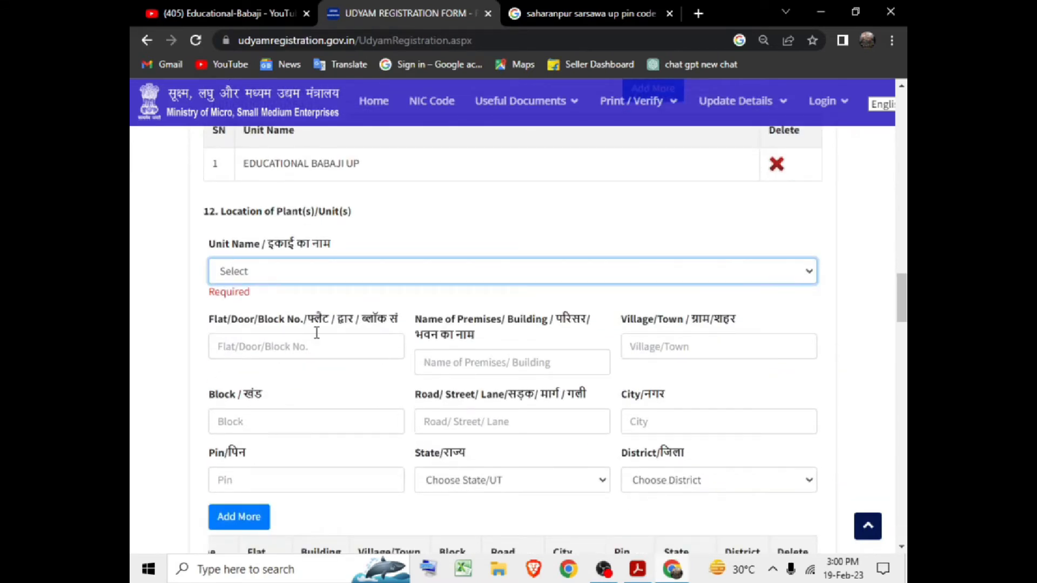
{"action": "left_click", "coordinate": [302, 273]}
{"action": "left_click", "coordinate": [299, 301]}
{"action": "scroll", "coordinate": [299, 291], "scroll_direction": "down", "scroll_amount": 2}
{"action": "scroll", "coordinate": [299, 293], "scroll_direction": "down", "scroll_amount": 4}
{"action": "scroll", "coordinate": [309, 305], "scroll_direction": "down", "scroll_amount": 2}
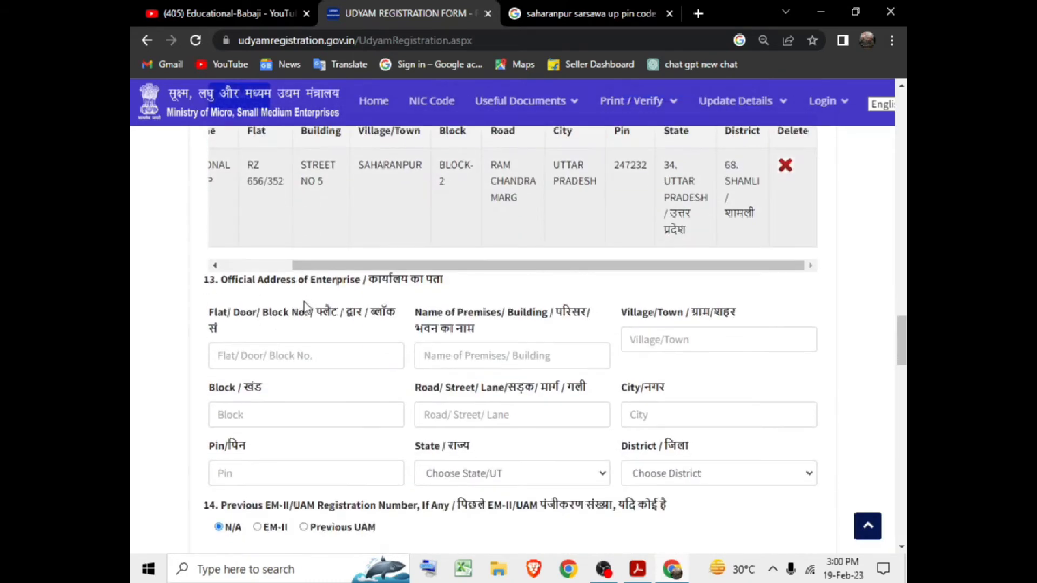
{"action": "left_click_drag", "start_coordinate": [240, 283], "coordinate": [341, 283]}
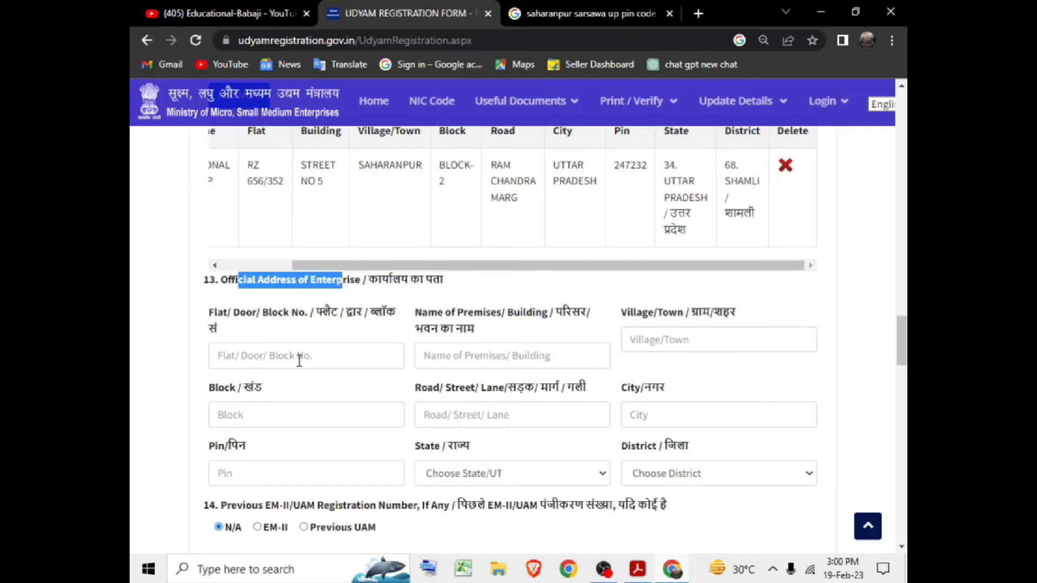
Fill the section 13 official address with state 8. DELHI and district 10. SOUTH WEST.
{"action": "key", "text": "alt"}
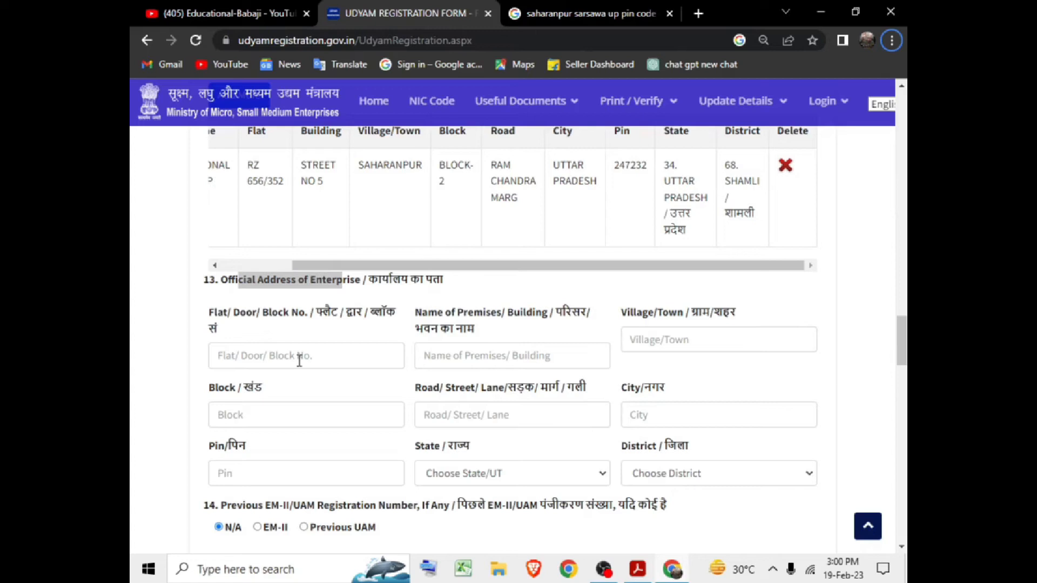
{"action": "double_click", "coordinate": [279, 300]}
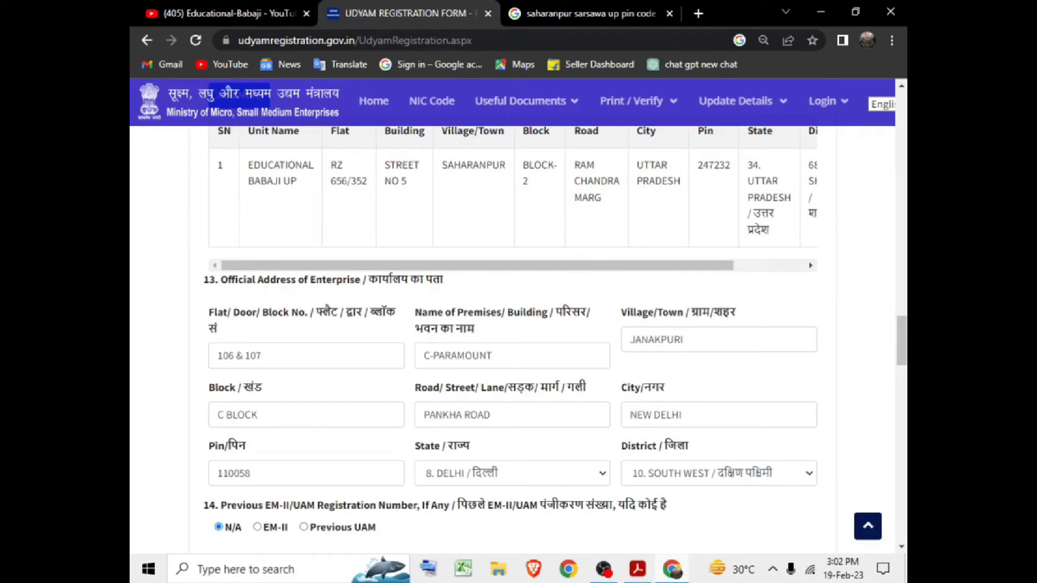
{"action": "left_click_drag", "start_coordinate": [903, 338], "coordinate": [903, 382]}
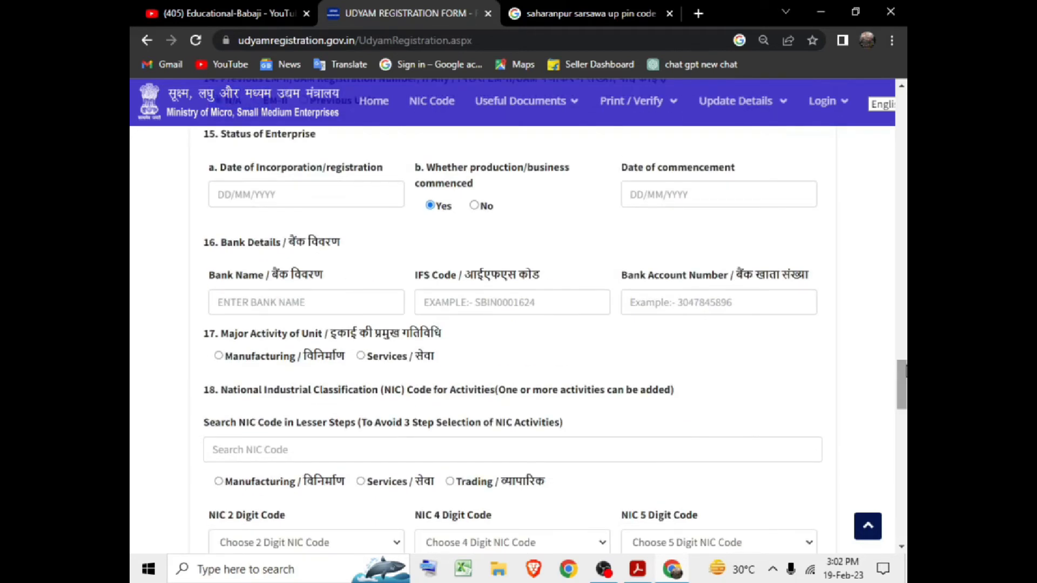
{"action": "scroll", "coordinate": [905, 372], "scroll_direction": "up", "scroll_amount": 5}
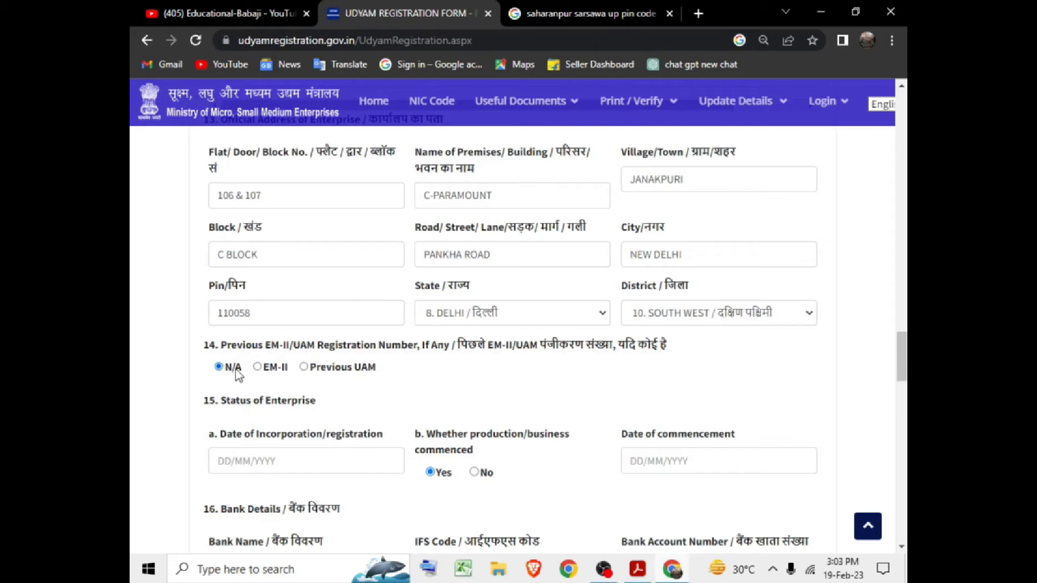
{"action": "scroll", "coordinate": [280, 341], "scroll_direction": "down", "scroll_amount": 2}
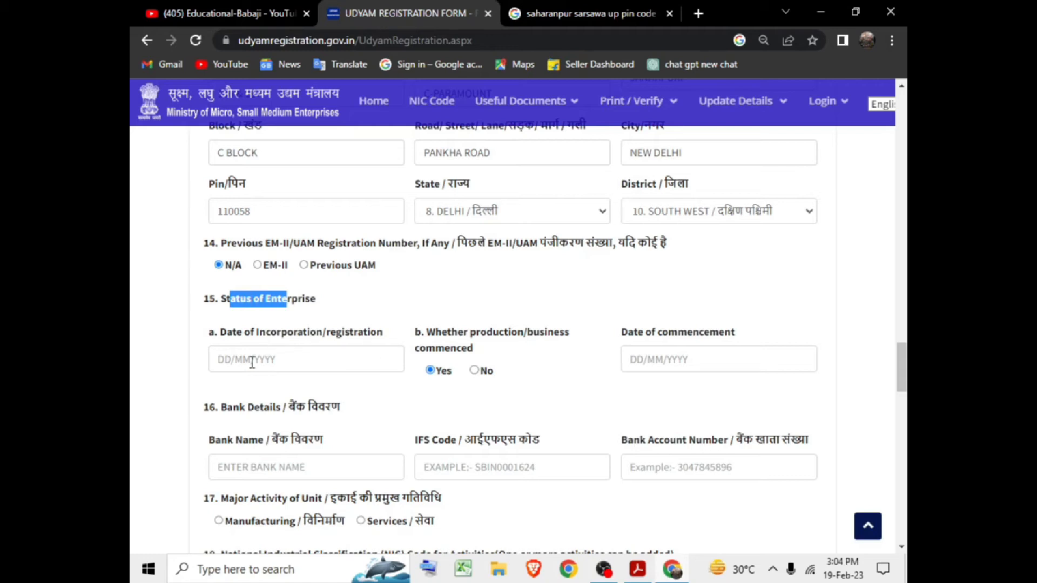
Enter 08/07/2022 as both the date of incorporation and the date of commencement.
{"action": "left_click", "coordinate": [382, 357]}
{"action": "type", "text": "08/07/2022"}
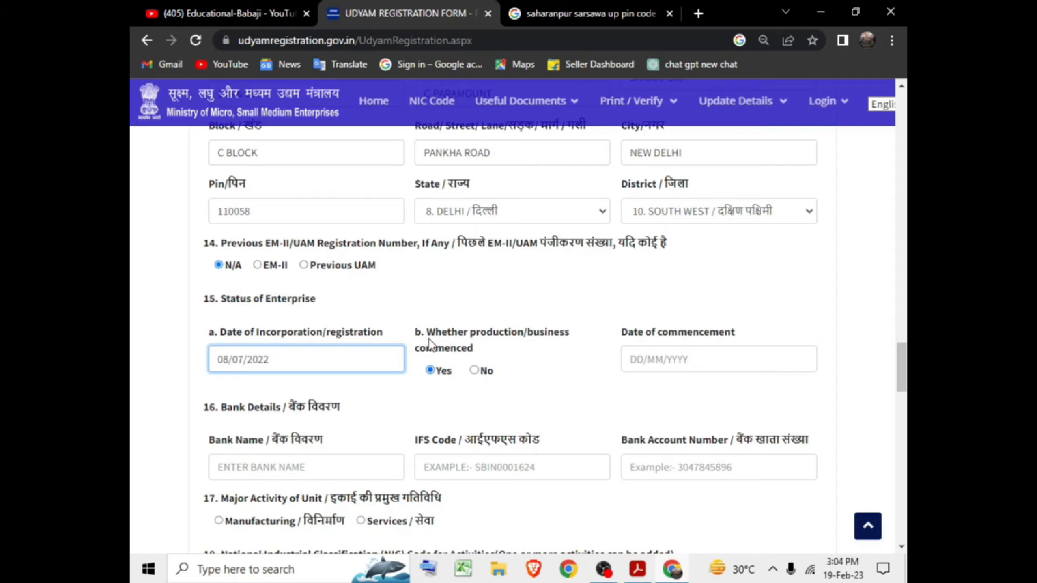
{"action": "scroll", "coordinate": [459, 302], "scroll_direction": "down", "scroll_amount": 2}
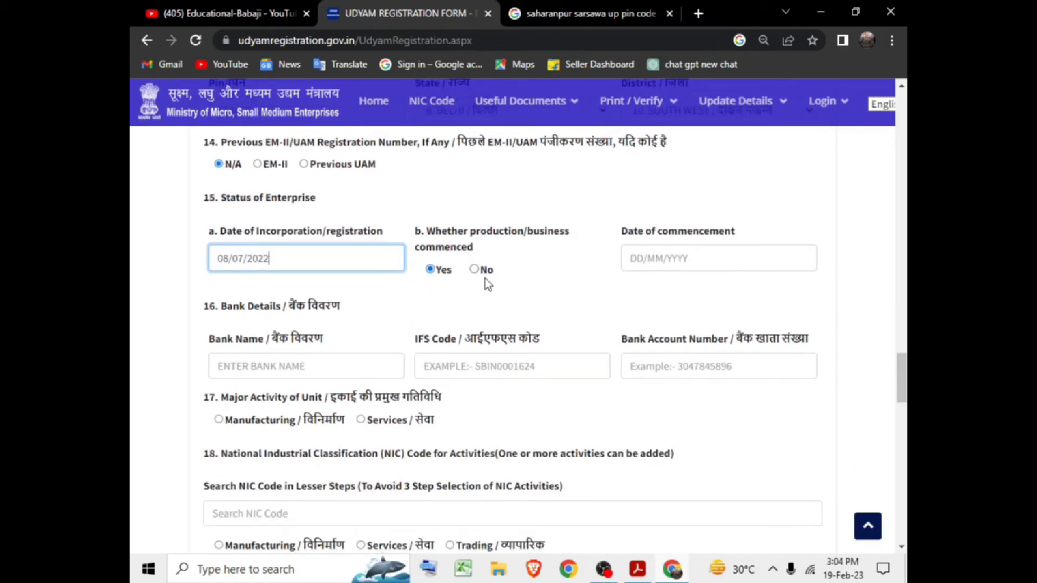
{"action": "left_click", "coordinate": [663, 256]}
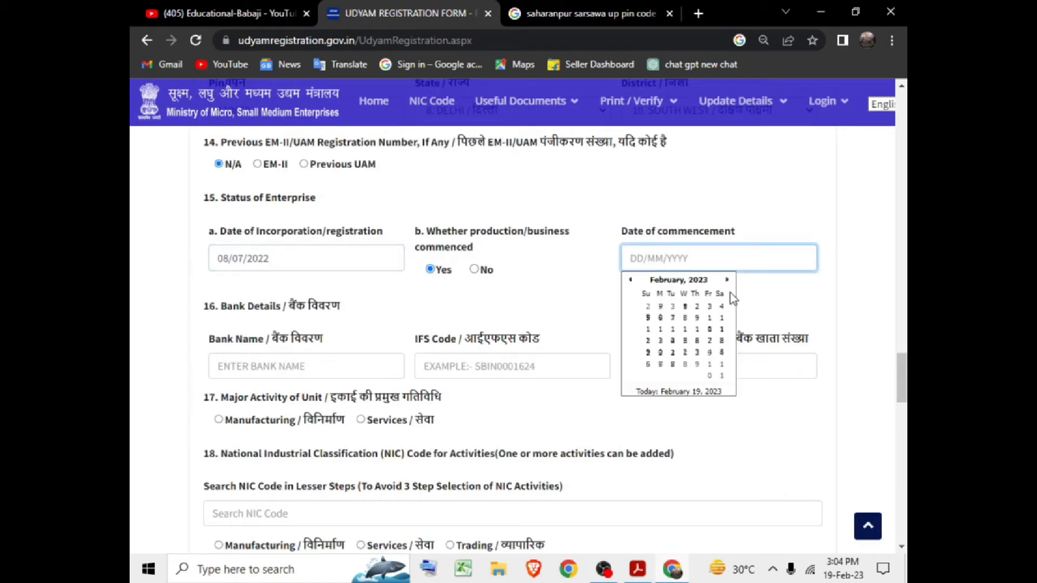
{"action": "type", "text": "08/07/2022"}
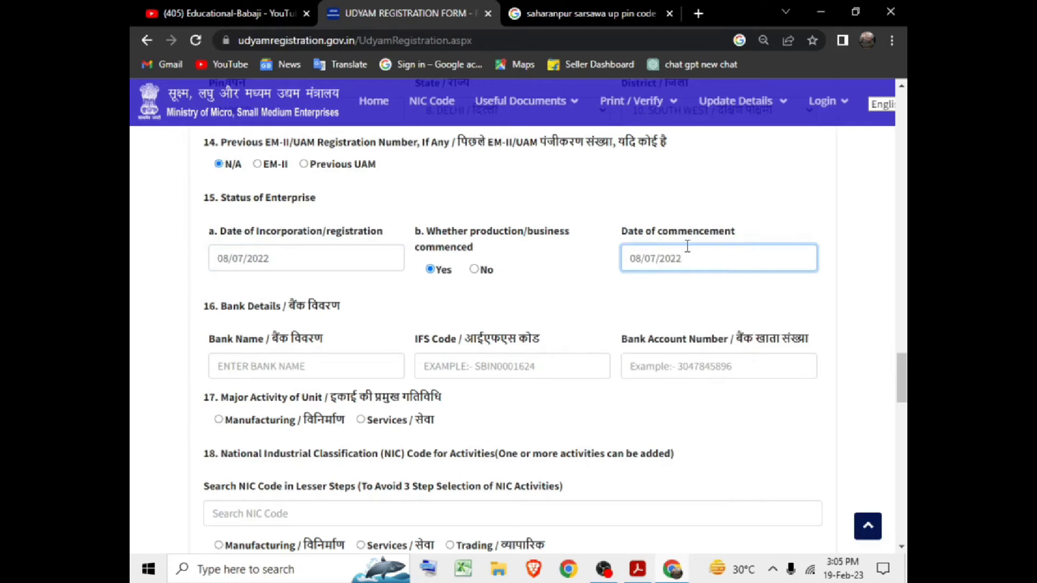
{"action": "scroll", "coordinate": [416, 355], "scroll_direction": "down", "scroll_amount": 2}
{"action": "scroll", "coordinate": [422, 300], "scroll_direction": "up", "scroll_amount": 2}
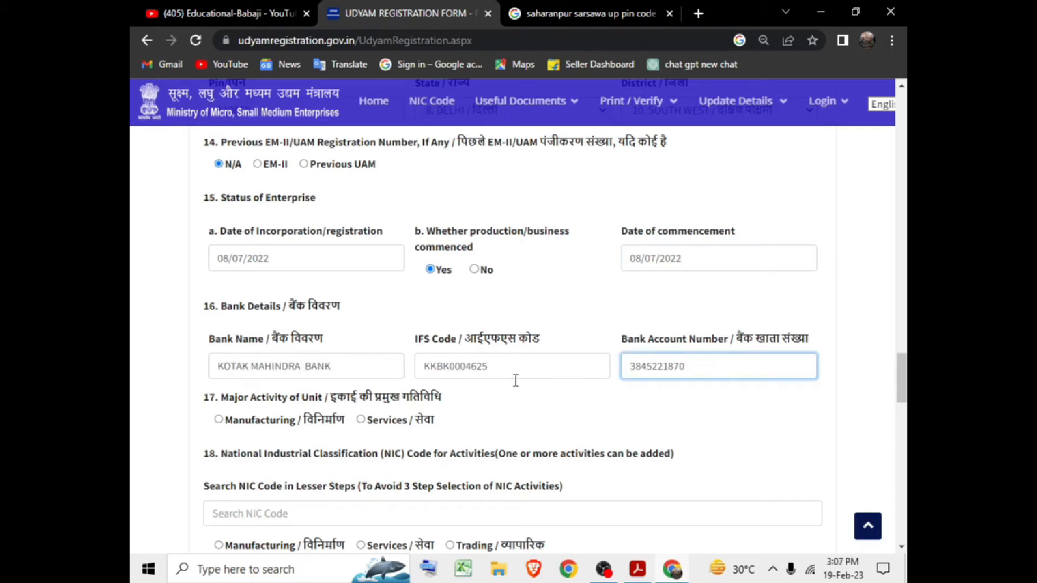
Set Major Activity to Services with Trading sub-activity, and Trading as the NIC activity type.
{"action": "left_click_drag", "start_coordinate": [234, 403], "coordinate": [287, 403]}
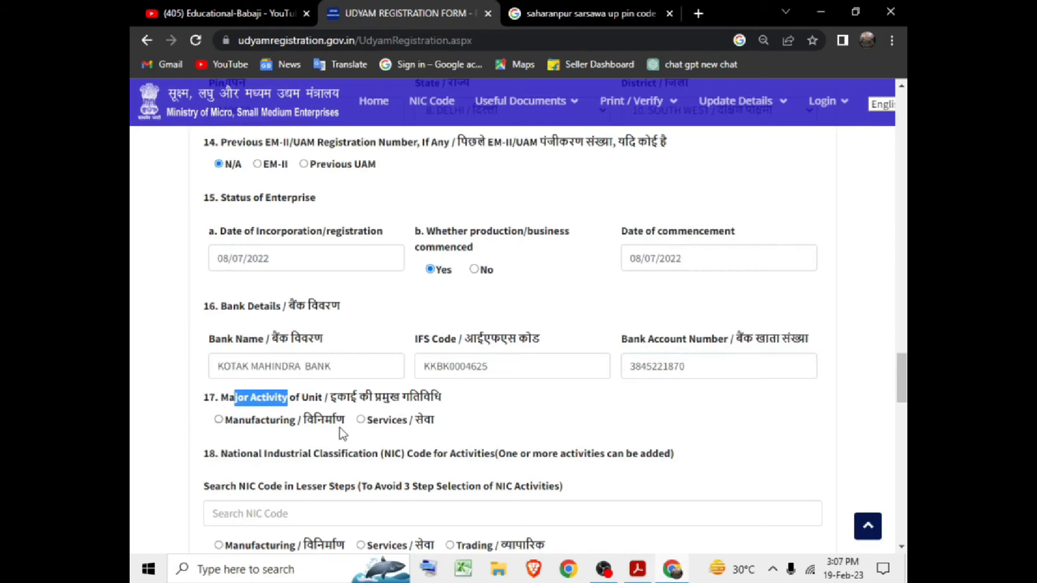
{"action": "left_click", "coordinate": [362, 422]}
{"action": "scroll", "coordinate": [377, 384], "scroll_direction": "down", "scroll_amount": 2}
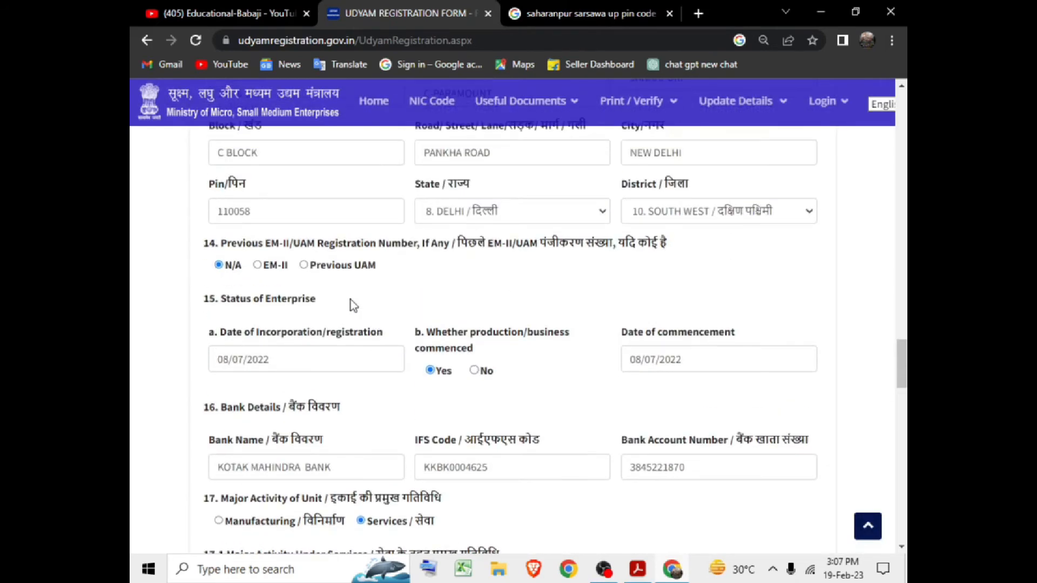
{"action": "scroll", "coordinate": [380, 374], "scroll_direction": "down", "scroll_amount": 3}
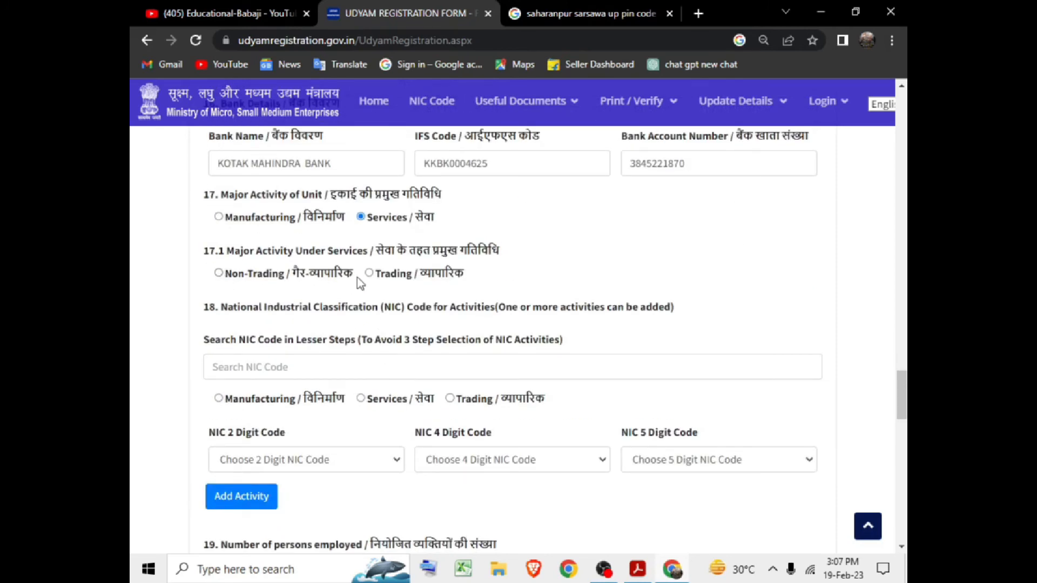
{"action": "left_click", "coordinate": [370, 274]}
{"action": "left_click", "coordinate": [449, 398]}
{"action": "left_click", "coordinate": [269, 462]}
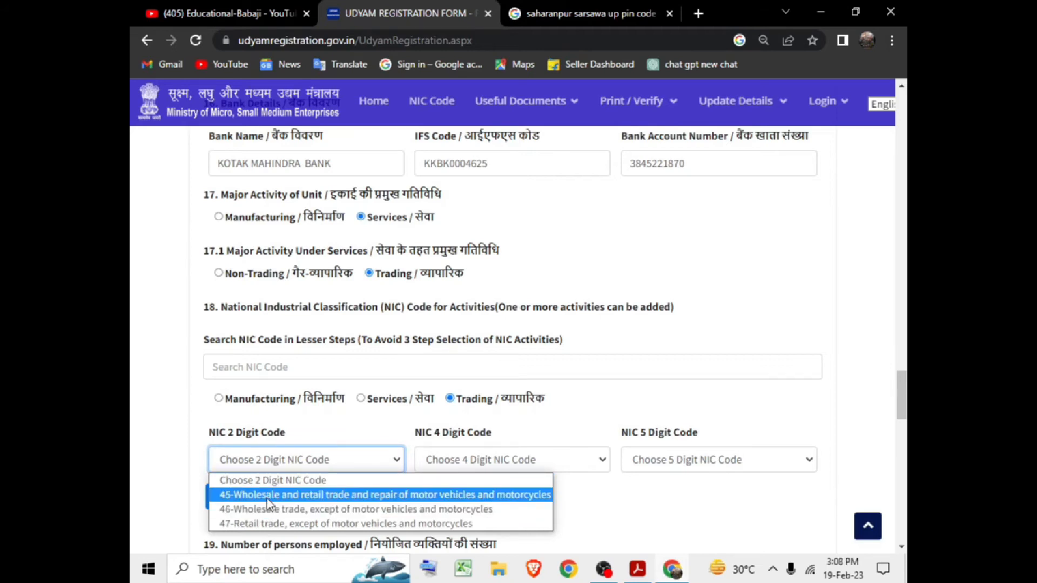
Choose NIC codes 47 Retail trade, 4771 clothing and footwear, and 47711 readymade garments.
{"action": "left_click", "coordinate": [497, 524]}
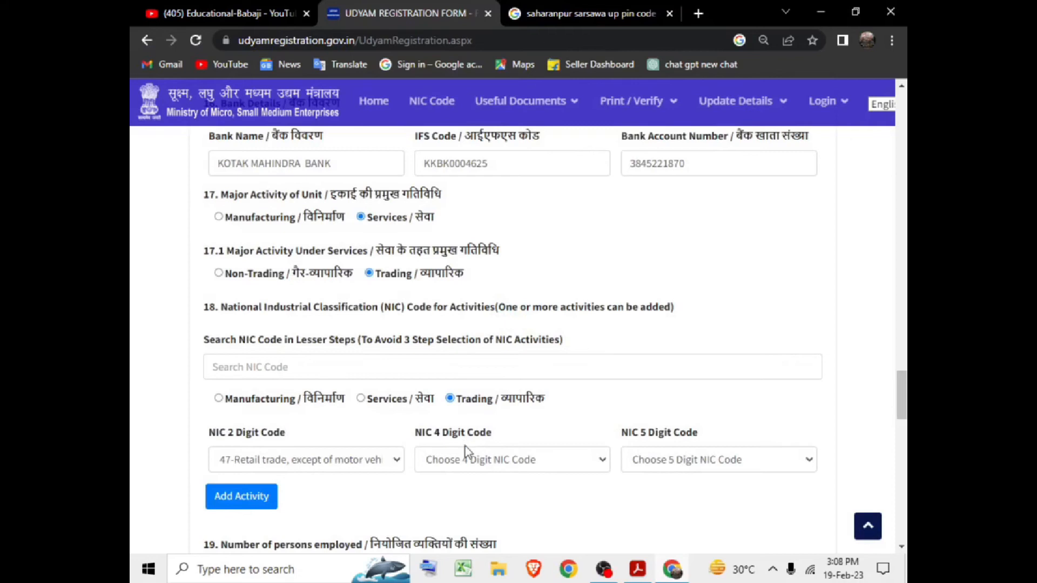
{"action": "left_click", "coordinate": [468, 463]}
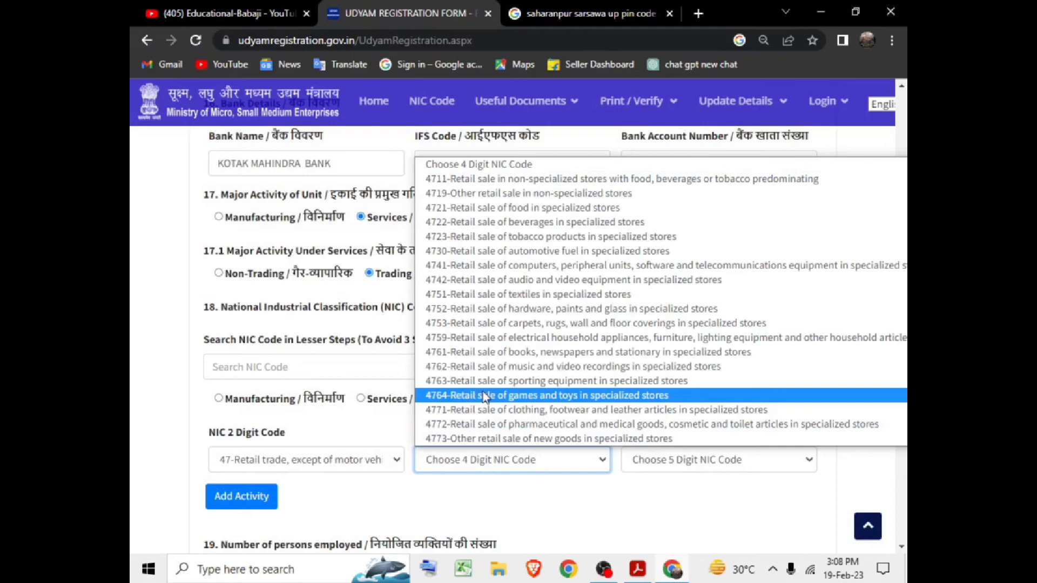
{"action": "scroll", "coordinate": [484, 389], "scroll_direction": "down", "scroll_amount": 2}
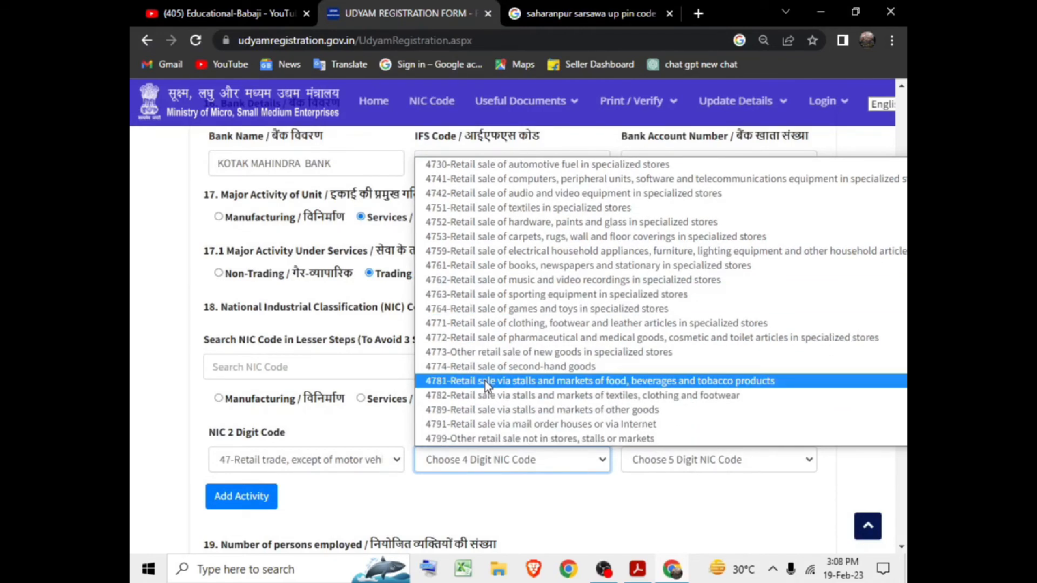
{"action": "scroll", "coordinate": [525, 345], "scroll_direction": "up", "scroll_amount": 2}
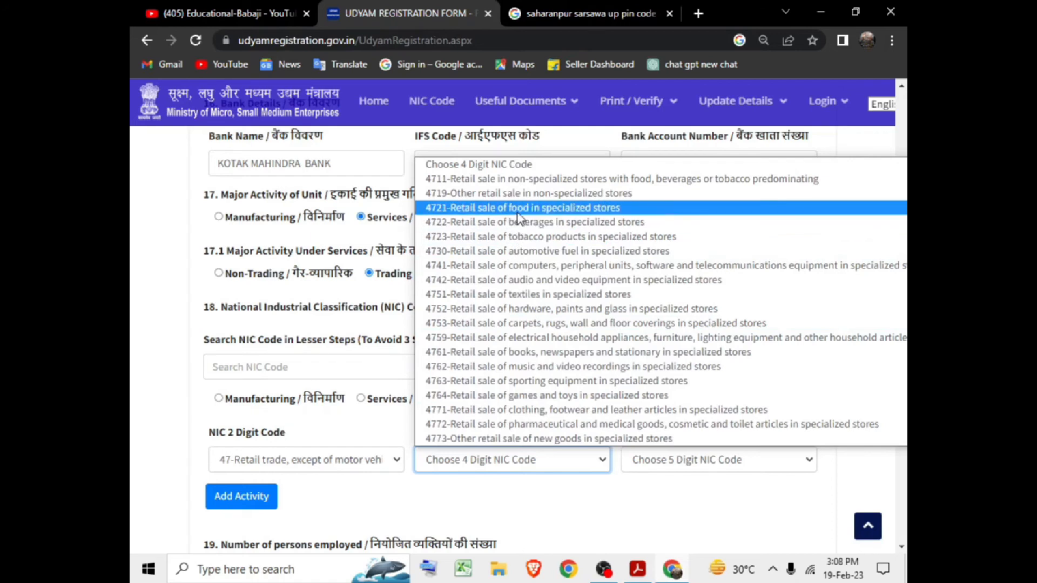
{"action": "left_click", "coordinate": [555, 414]}
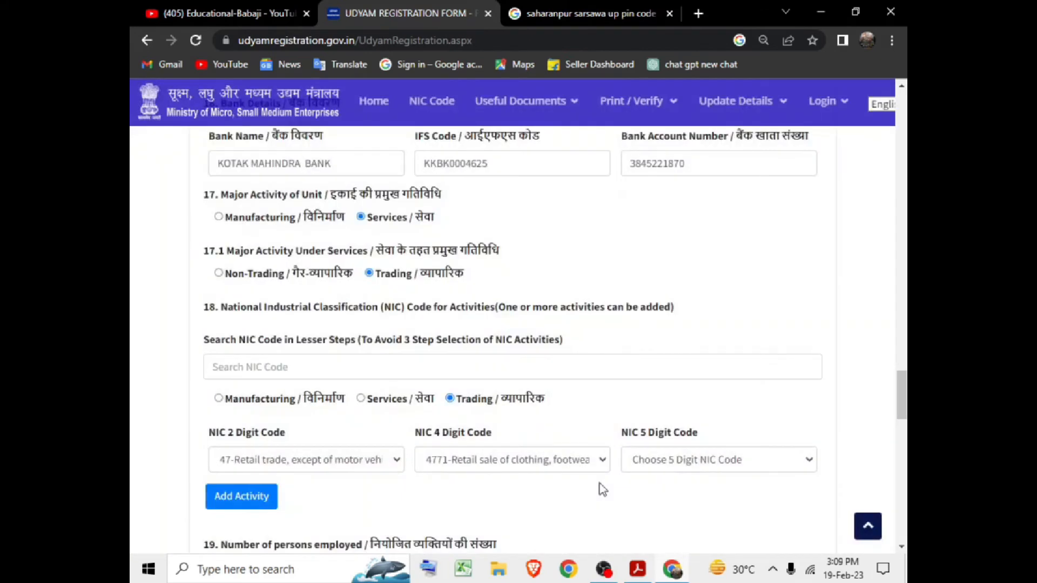
{"action": "left_click", "coordinate": [662, 461]}
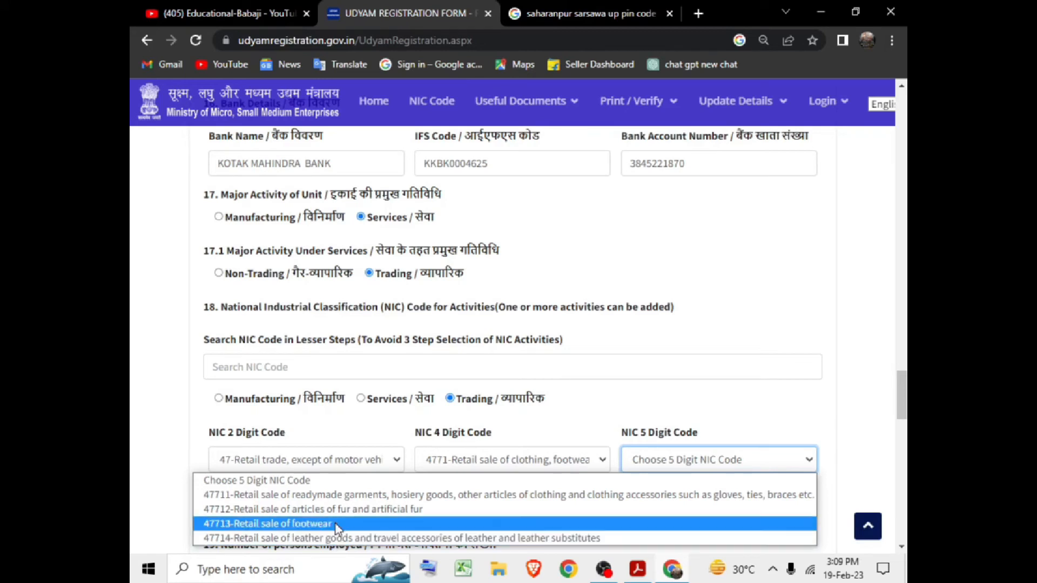
{"action": "left_click", "coordinate": [346, 495]}
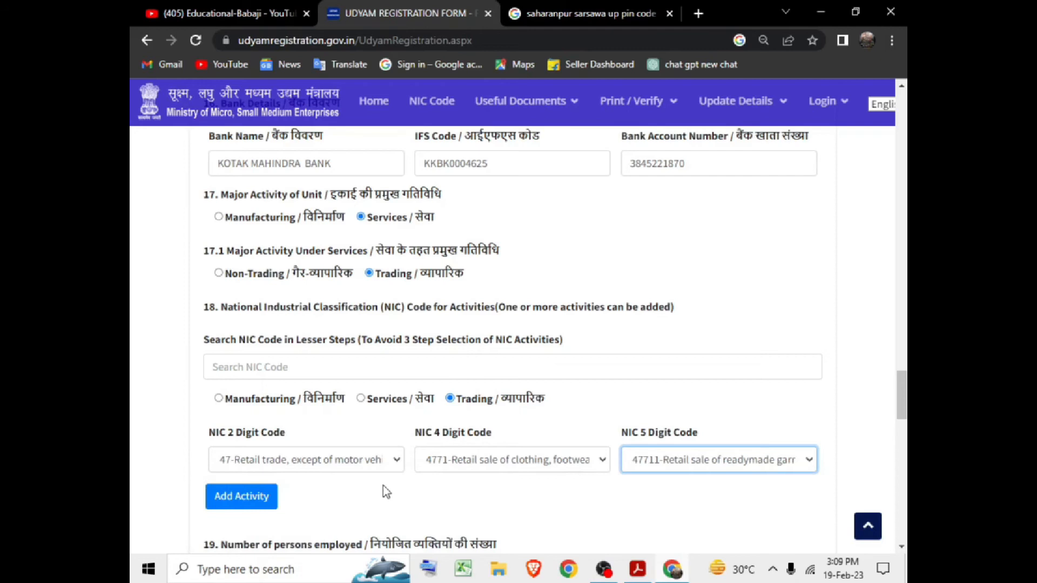
{"action": "scroll", "coordinate": [378, 432], "scroll_direction": "down", "scroll_amount": 2}
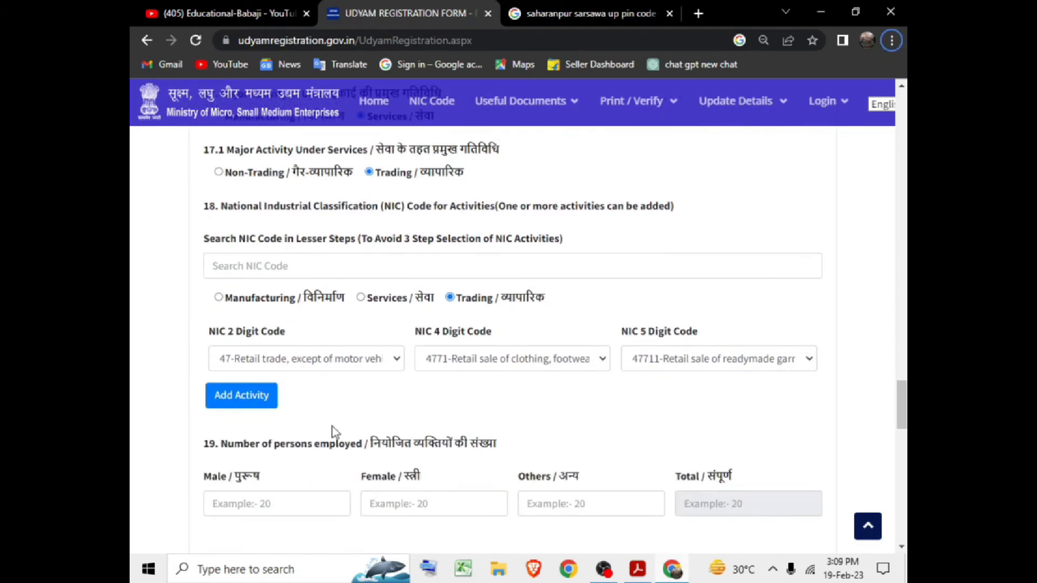
{"action": "scroll", "coordinate": [326, 407], "scroll_direction": "down", "scroll_amount": 2}
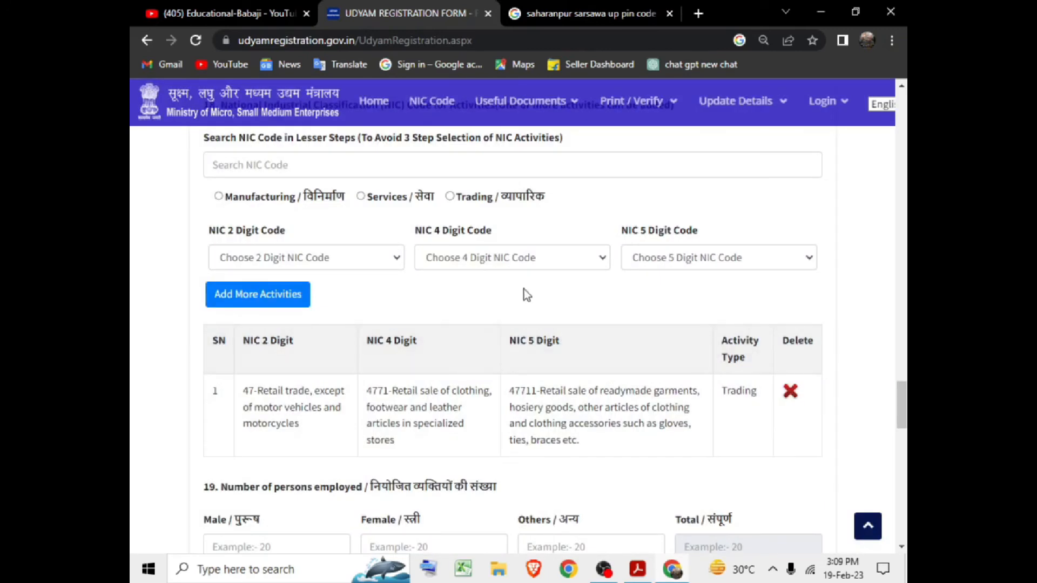
{"action": "scroll", "coordinate": [315, 350], "scroll_direction": "down", "scroll_amount": 2}
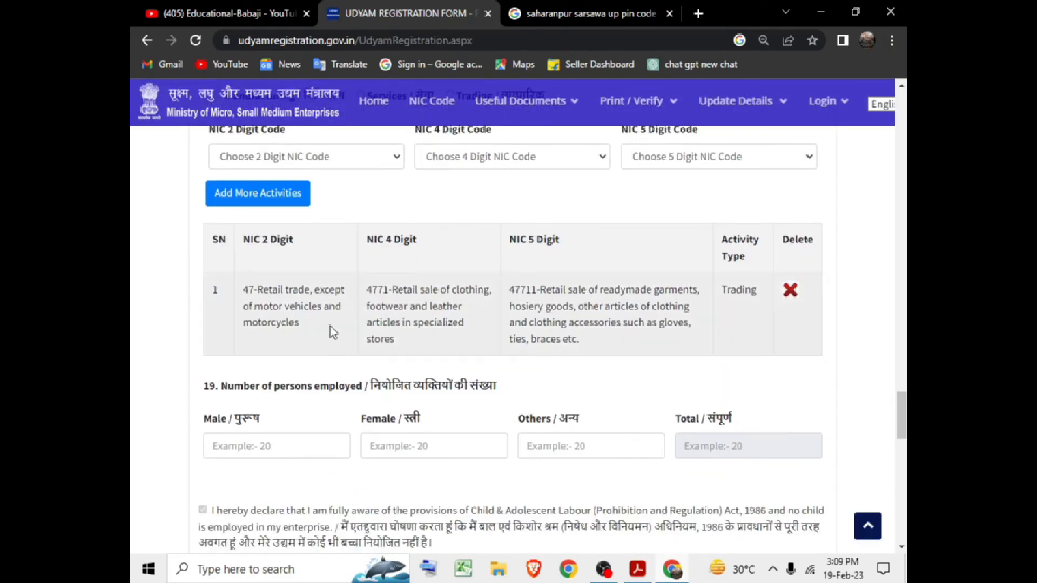
{"action": "scroll", "coordinate": [378, 200], "scroll_direction": "up", "scroll_amount": 2}
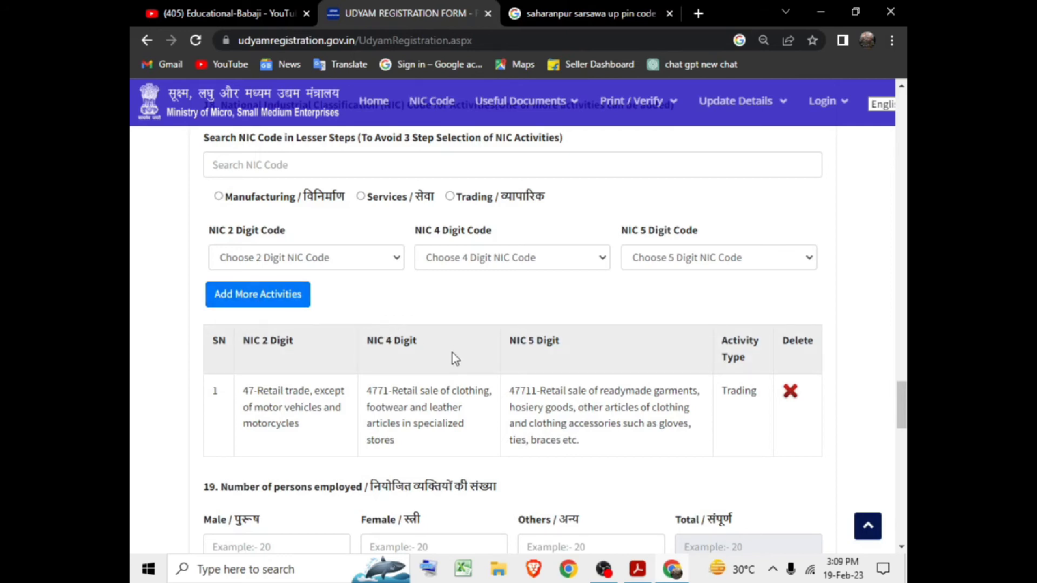
{"action": "scroll", "coordinate": [267, 392], "scroll_direction": "down", "scroll_amount": 2}
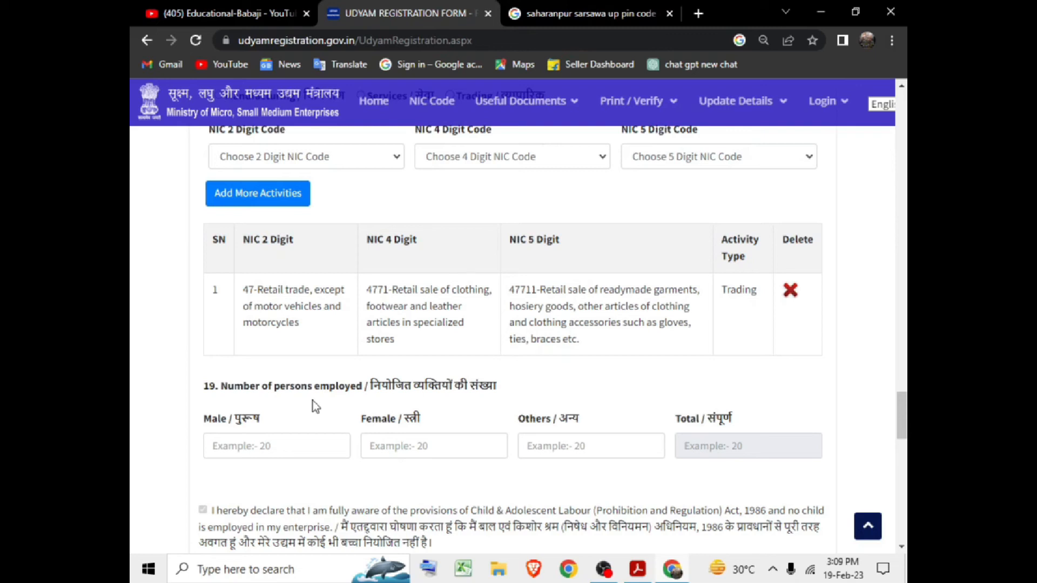
Enter 5 male and 2 female employees, giving a total of 7.
{"action": "left_click", "coordinate": [332, 445]}
{"action": "left_click", "coordinate": [398, 440]}
{"action": "left_click", "coordinate": [572, 447]}
{"action": "left_click", "coordinate": [345, 447]}
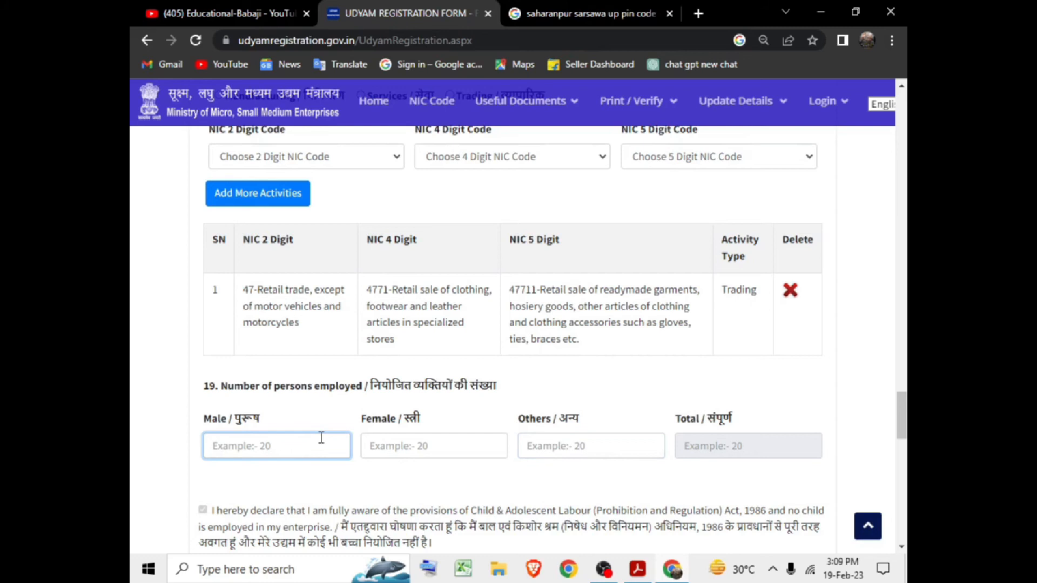
{"action": "type", "text": "5"}
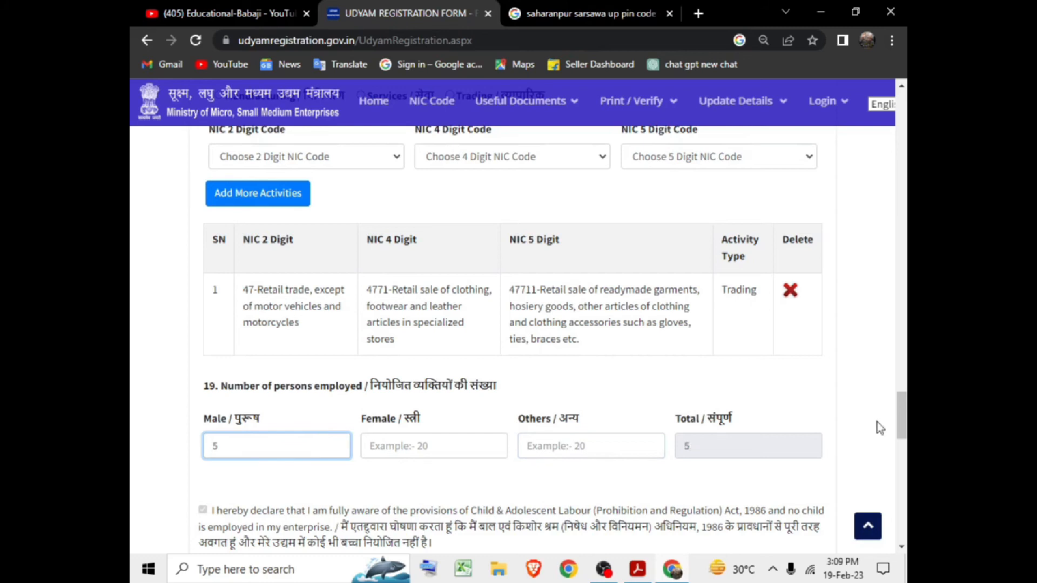
{"action": "left_click", "coordinate": [456, 448]}
{"action": "type", "text": "2"}
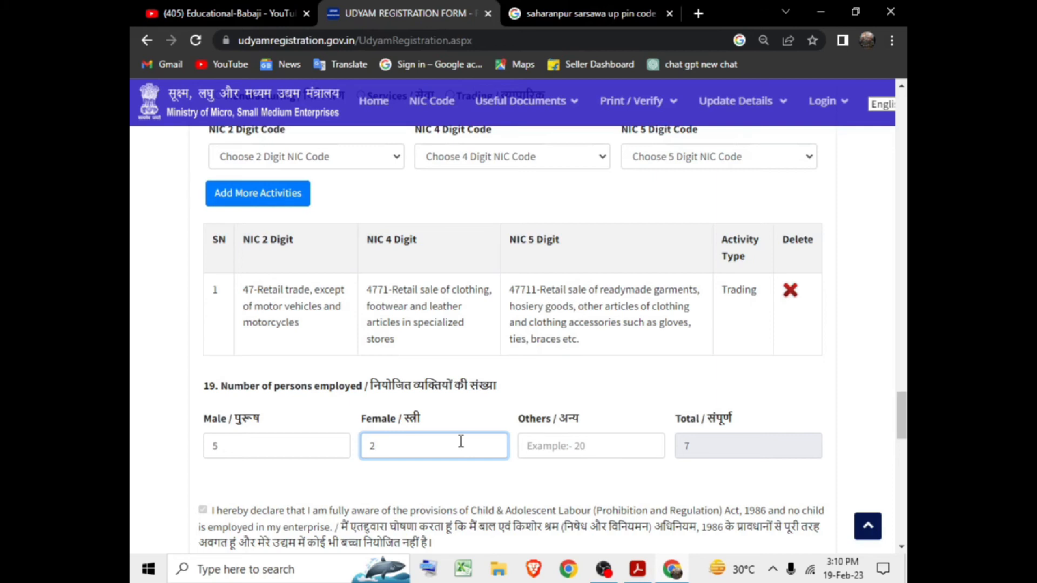
Enter 0 for the written down value and the exclusion amount (B) in the investment section.
{"action": "scroll", "coordinate": [351, 372], "scroll_direction": "down", "scroll_amount": 4}
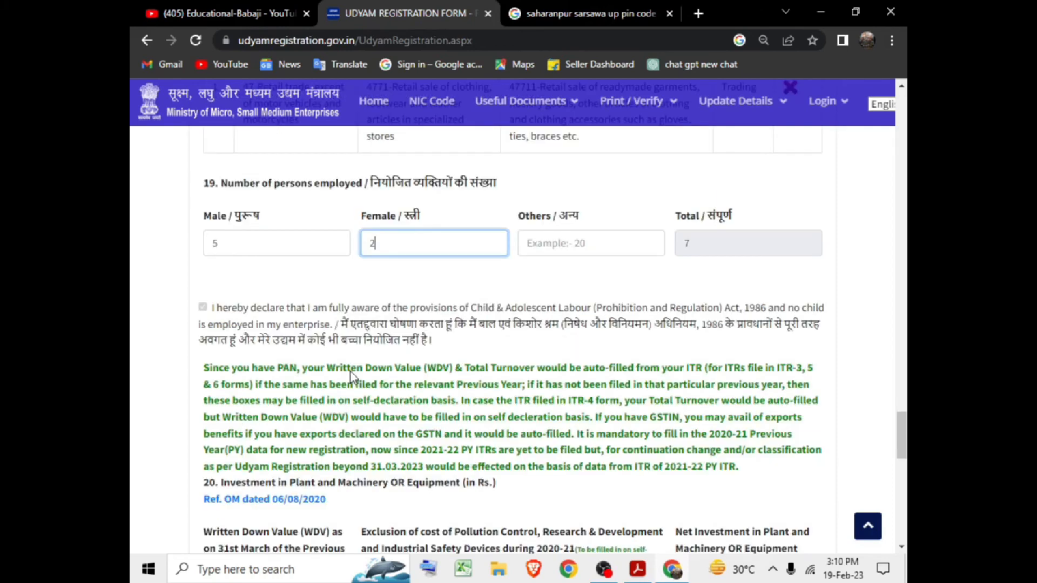
{"action": "scroll", "coordinate": [329, 361], "scroll_direction": "down", "scroll_amount": 2}
{"action": "scroll", "coordinate": [276, 372], "scroll_direction": "down", "scroll_amount": 1}
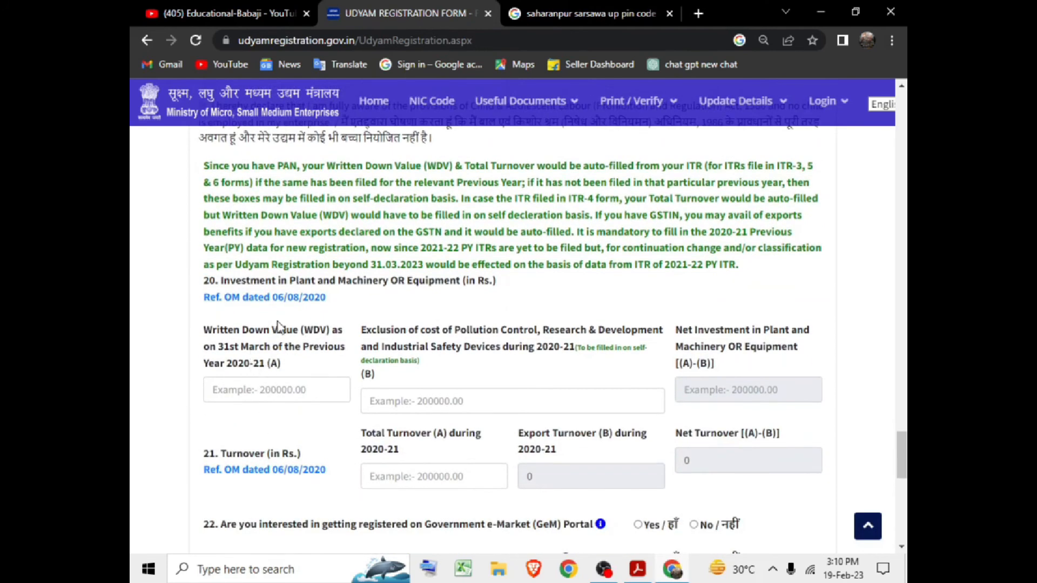
{"action": "scroll", "coordinate": [278, 351], "scroll_direction": "up", "scroll_amount": 3}
{"action": "scroll", "coordinate": [291, 378], "scroll_direction": "down", "scroll_amount": 3}
{"action": "left_click", "coordinate": [271, 389]}
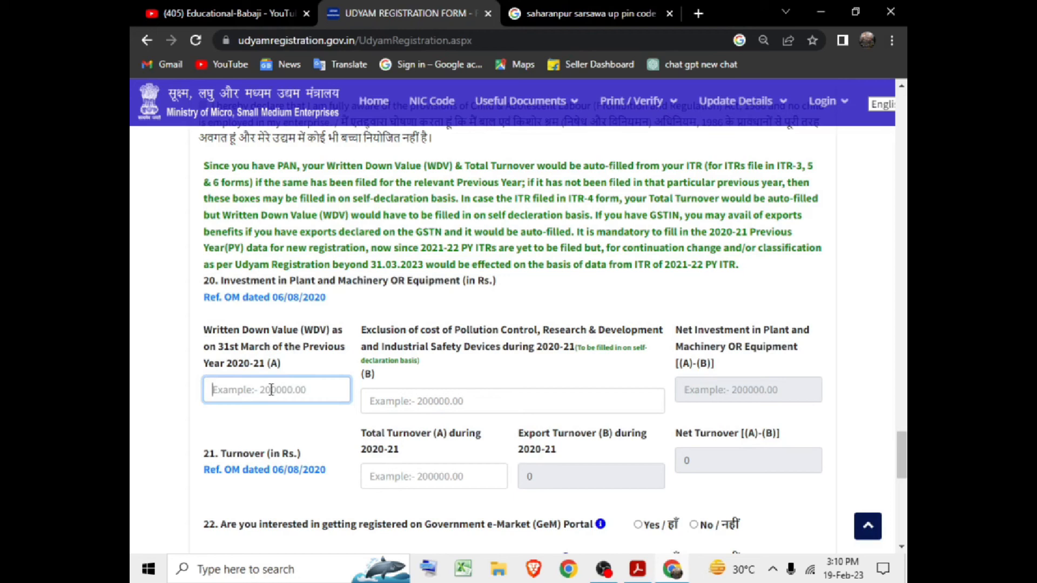
{"action": "type", "text": "0"}
{"action": "key", "text": "Tab"}
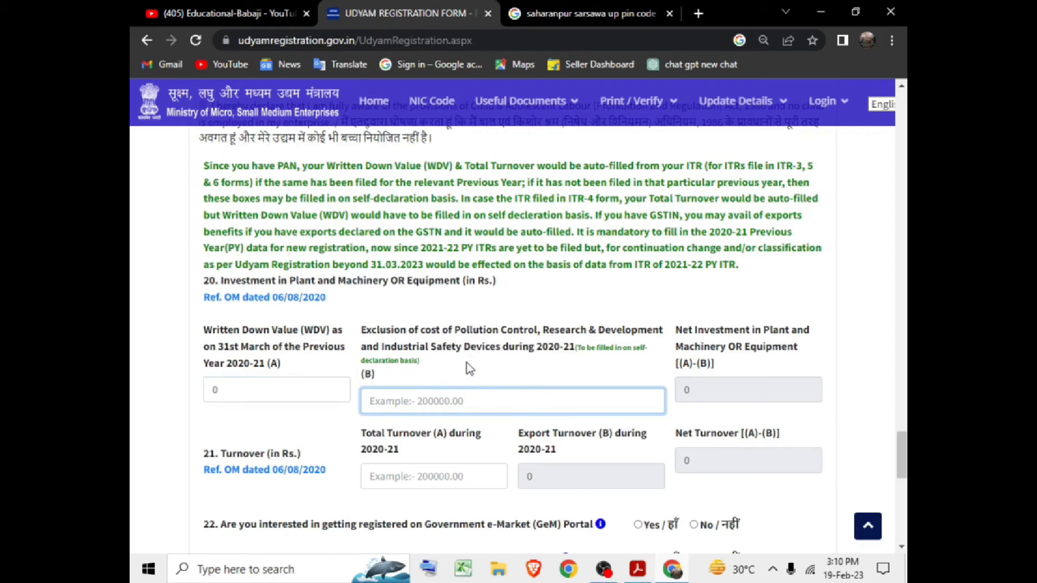
{"action": "type", "text": "0"}
{"action": "key", "text": "Tab"}
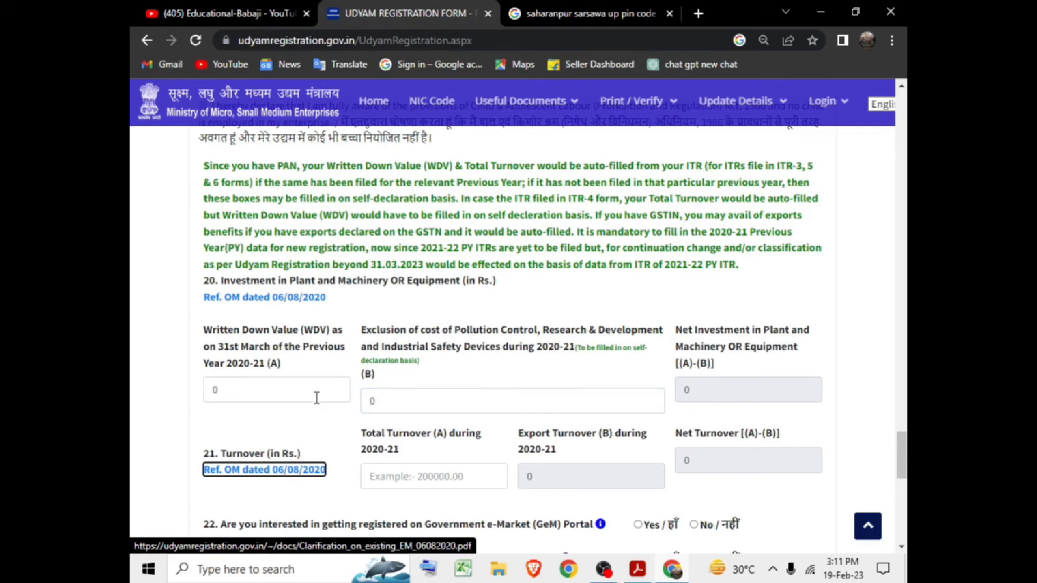
Enter 0 as the total turnover for 2020-21.
{"action": "scroll", "coordinate": [320, 389], "scroll_direction": "down", "scroll_amount": 2}
{"action": "left_click", "coordinate": [393, 373]}
{"action": "type", "text": "0"}
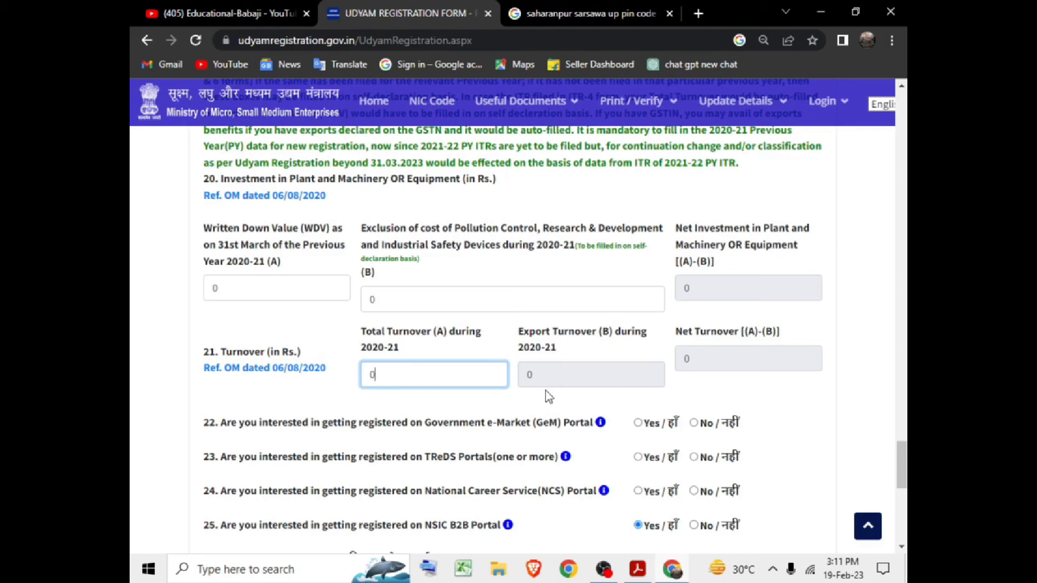
Answer No to the GeM, TReDS, National Career Service and NSIC B2B registration questions.
{"action": "key", "text": "Tab"}
{"action": "scroll", "coordinate": [561, 355], "scroll_direction": "down", "scroll_amount": 2}
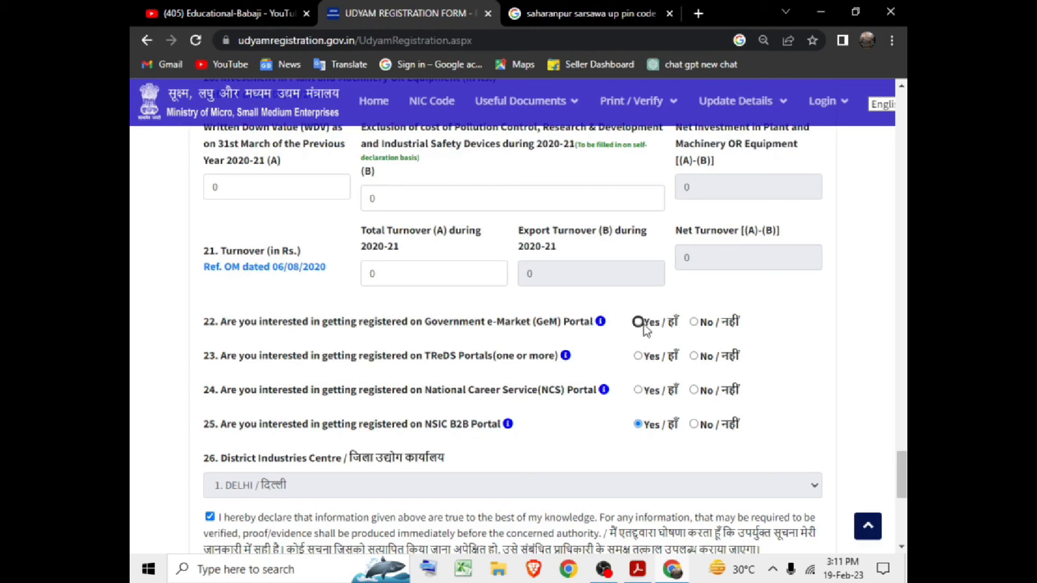
{"action": "left_click", "coordinate": [638, 356]}
{"action": "left_click", "coordinate": [693, 322]}
{"action": "left_click", "coordinate": [695, 357]}
{"action": "left_click", "coordinate": [695, 390]}
{"action": "left_click", "coordinate": [694, 424]}
{"action": "scroll", "coordinate": [629, 352], "scroll_direction": "down", "scroll_amount": 3}
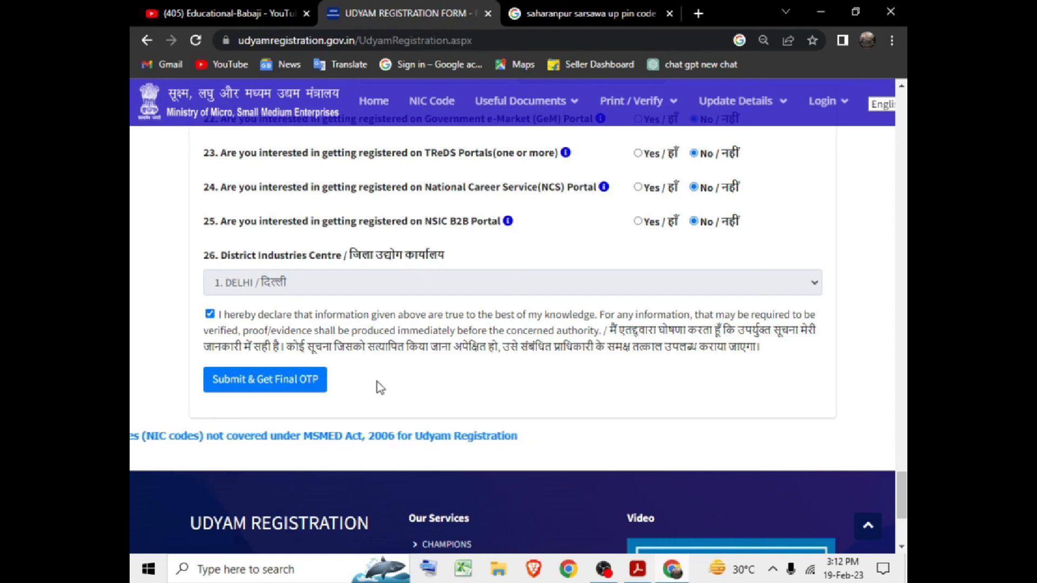
Attempt Submit & Get Final OTP, which flags the required Others employee field.
{"action": "scroll", "coordinate": [397, 377], "scroll_direction": "up", "scroll_amount": 1}
{"action": "scroll", "coordinate": [407, 375], "scroll_direction": "up", "scroll_amount": 2}
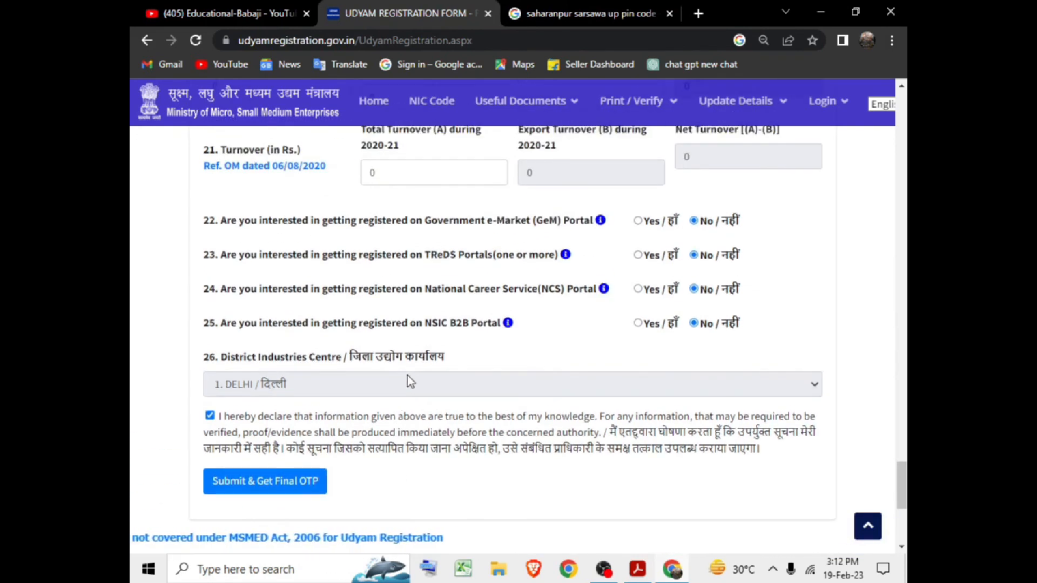
{"action": "scroll", "coordinate": [426, 374], "scroll_direction": "up", "scroll_amount": 5}
{"action": "scroll", "coordinate": [446, 377], "scroll_direction": "up", "scroll_amount": 20}
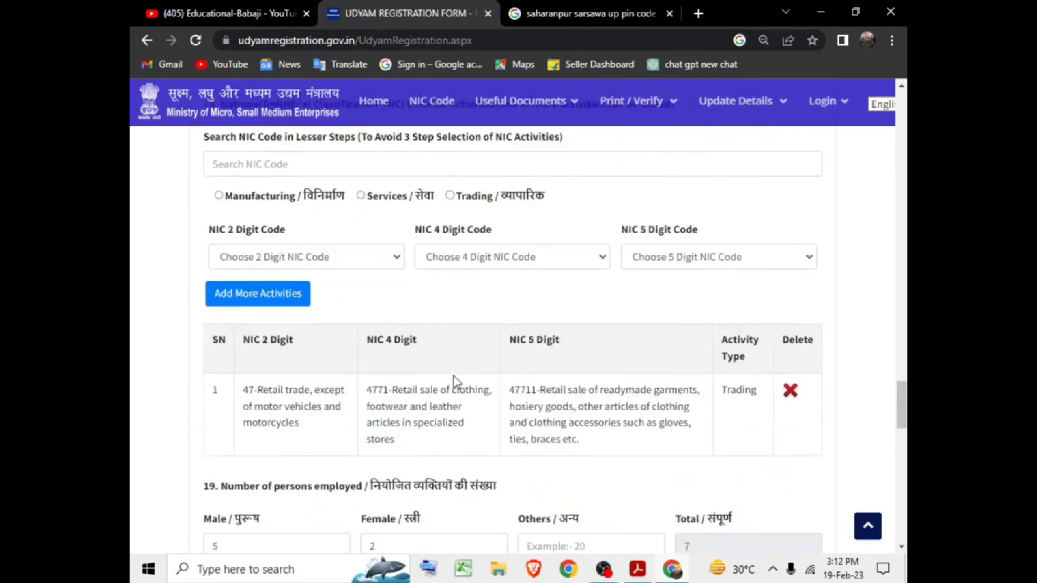
{"action": "scroll", "coordinate": [458, 381], "scroll_direction": "up", "scroll_amount": 16}
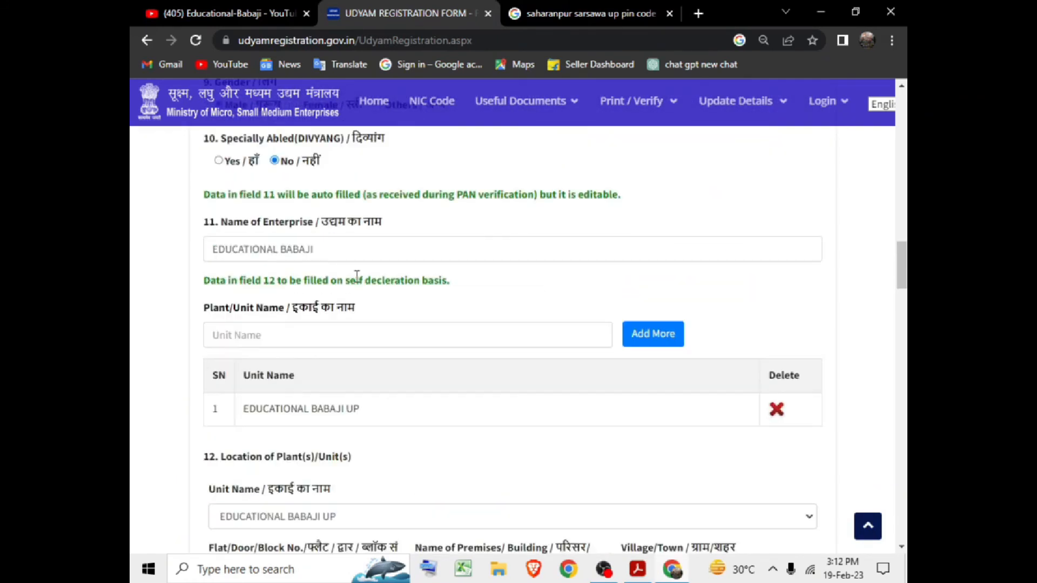
{"action": "scroll", "coordinate": [363, 234], "scroll_direction": "up", "scroll_amount": 15}
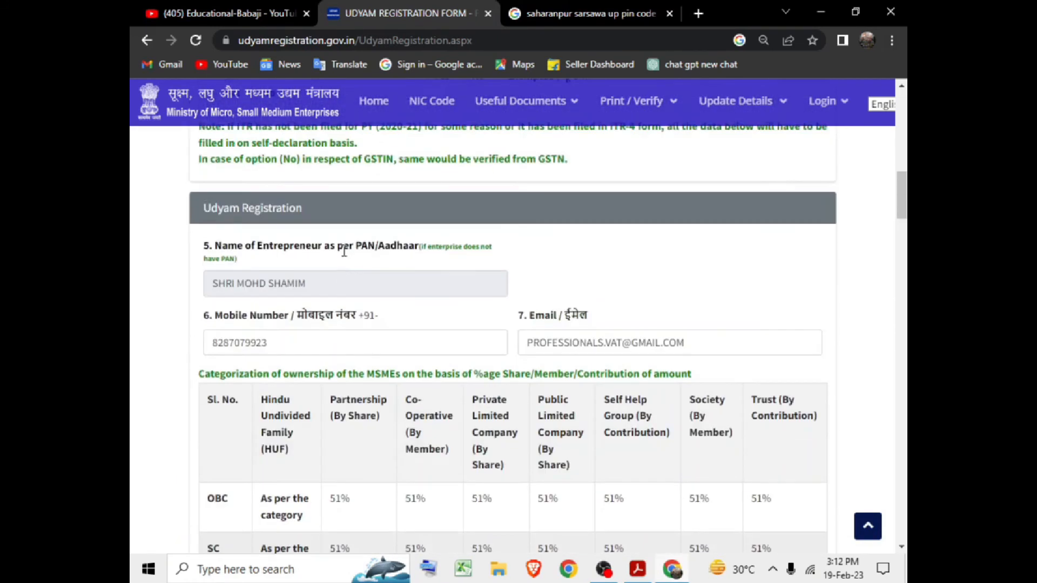
{"action": "scroll", "coordinate": [343, 255], "scroll_direction": "up", "scroll_amount": 4}
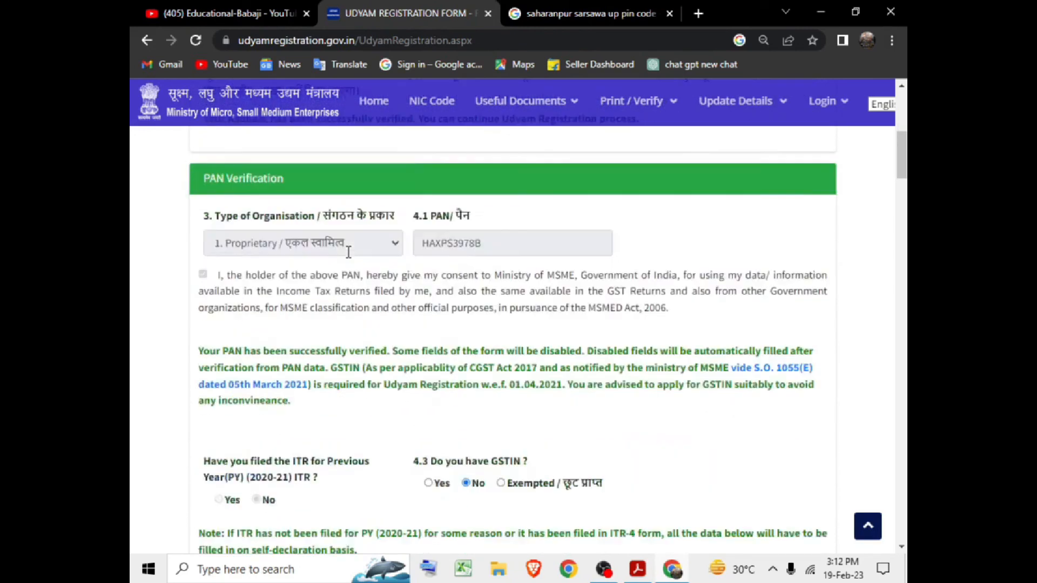
{"action": "scroll", "coordinate": [349, 252], "scroll_direction": "down", "scroll_amount": 15}
{"action": "scroll", "coordinate": [355, 260], "scroll_direction": "down", "scroll_amount": 20}
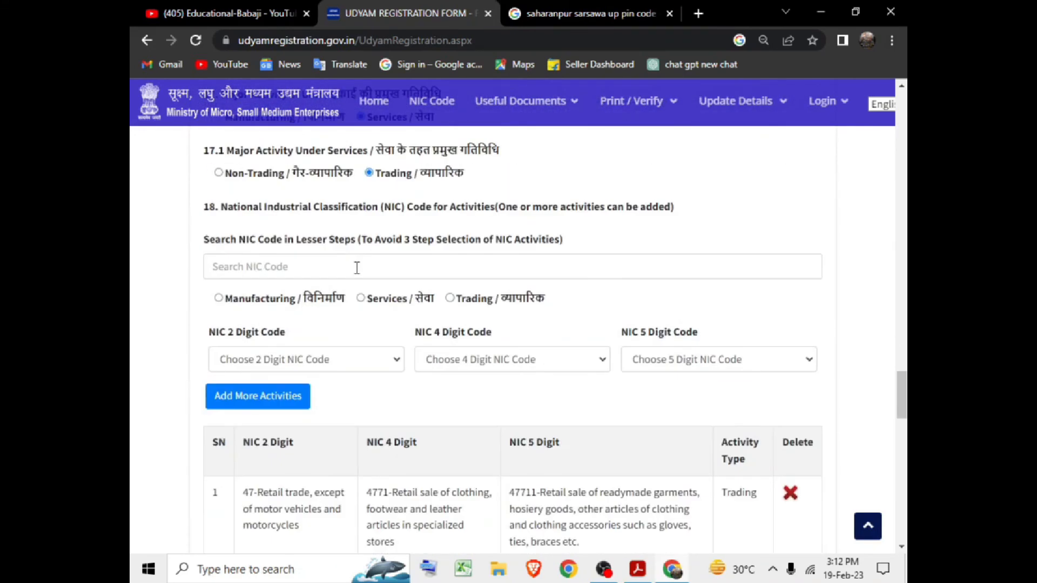
{"action": "scroll", "coordinate": [357, 268], "scroll_direction": "up", "scroll_amount": 3}
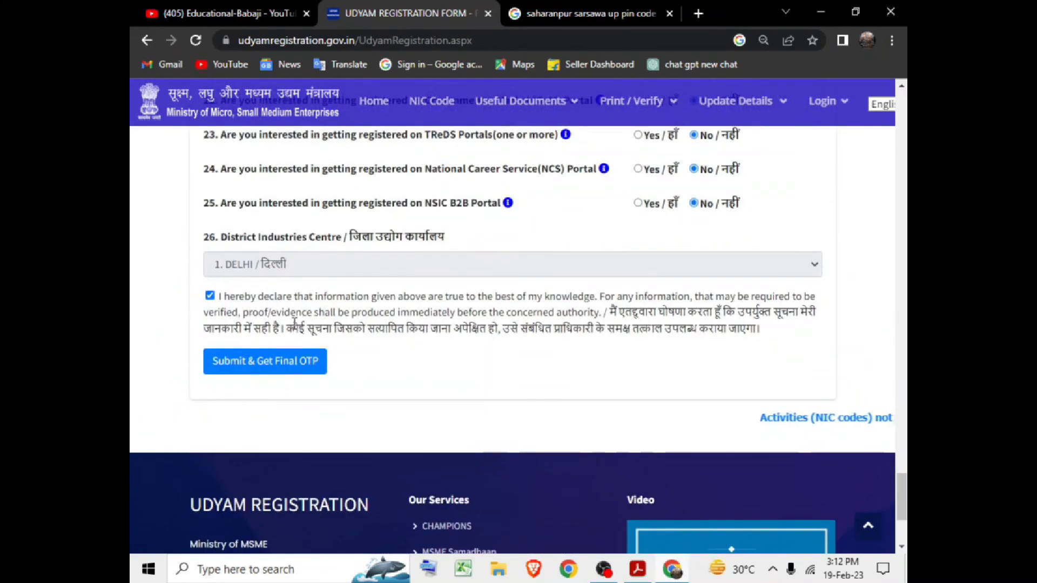
{"action": "left_click", "coordinate": [275, 367]}
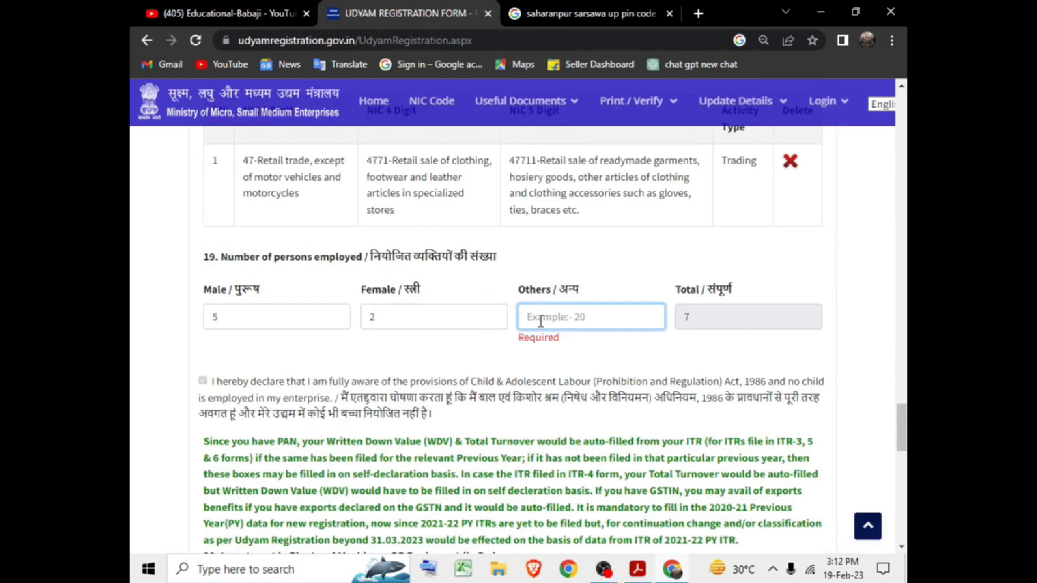
Enter 0 as the Others employee count.
{"action": "type", "text": "0"}
{"action": "scroll", "coordinate": [540, 322], "scroll_direction": "down", "scroll_amount": 5}
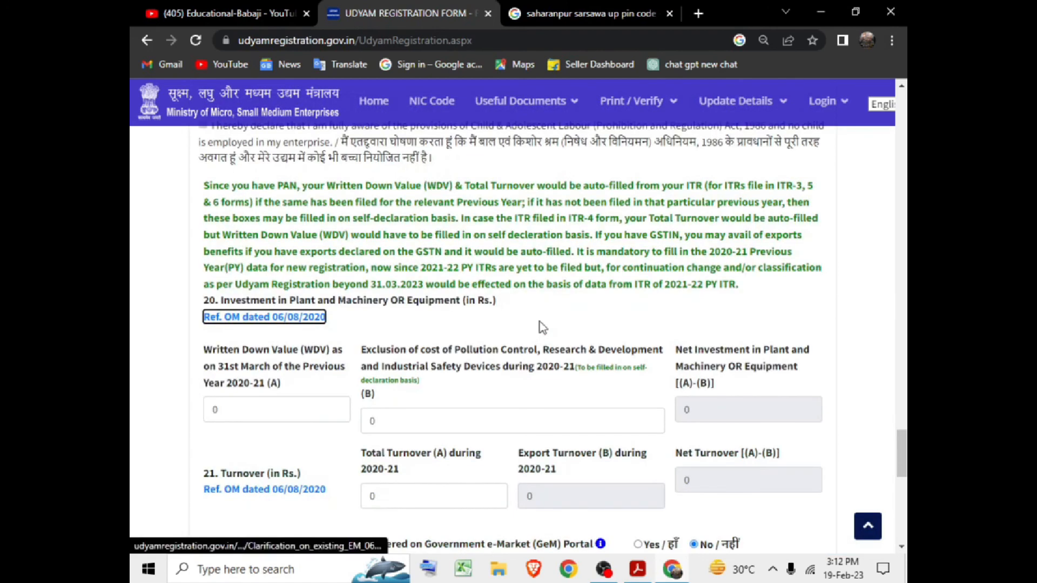
{"action": "scroll", "coordinate": [432, 278], "scroll_direction": "down", "scroll_amount": 10}
{"action": "scroll", "coordinate": [434, 283], "scroll_direction": "up", "scroll_amount": 3}
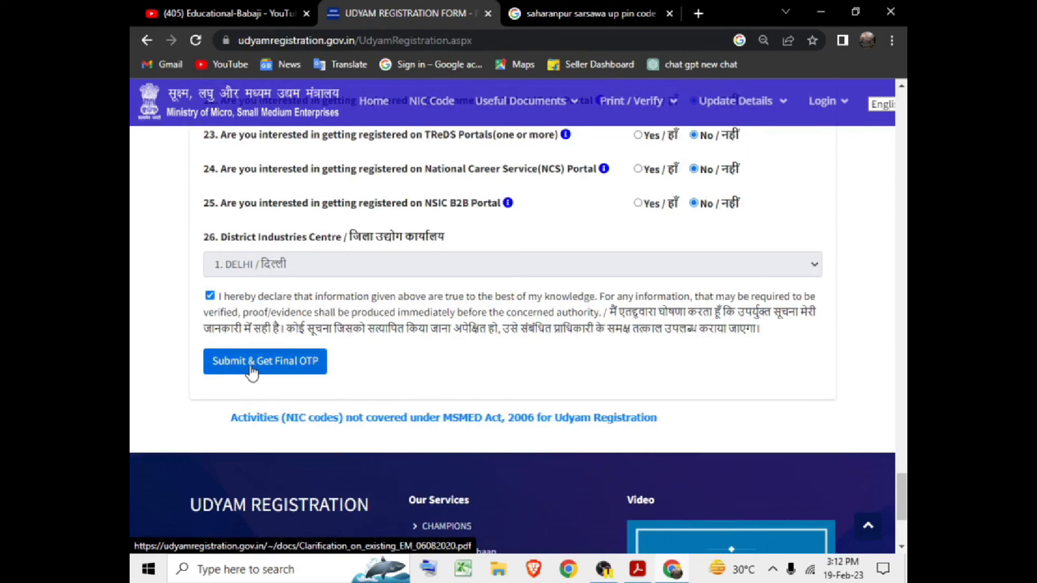
Submit the form for the final OTP and confirm the details are correct.
{"action": "left_click", "coordinate": [253, 369]}
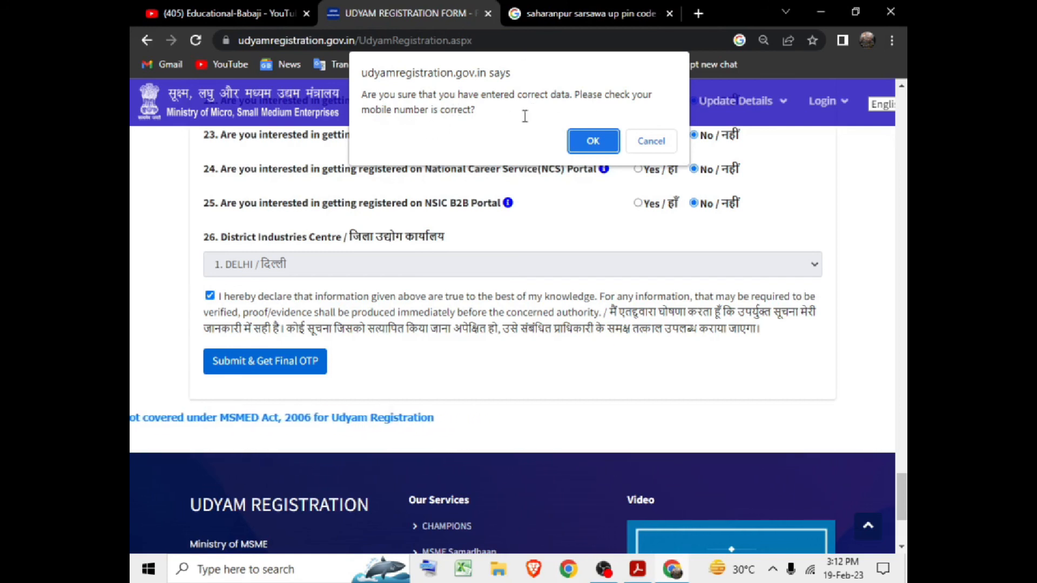
{"action": "left_click", "coordinate": [594, 141]}
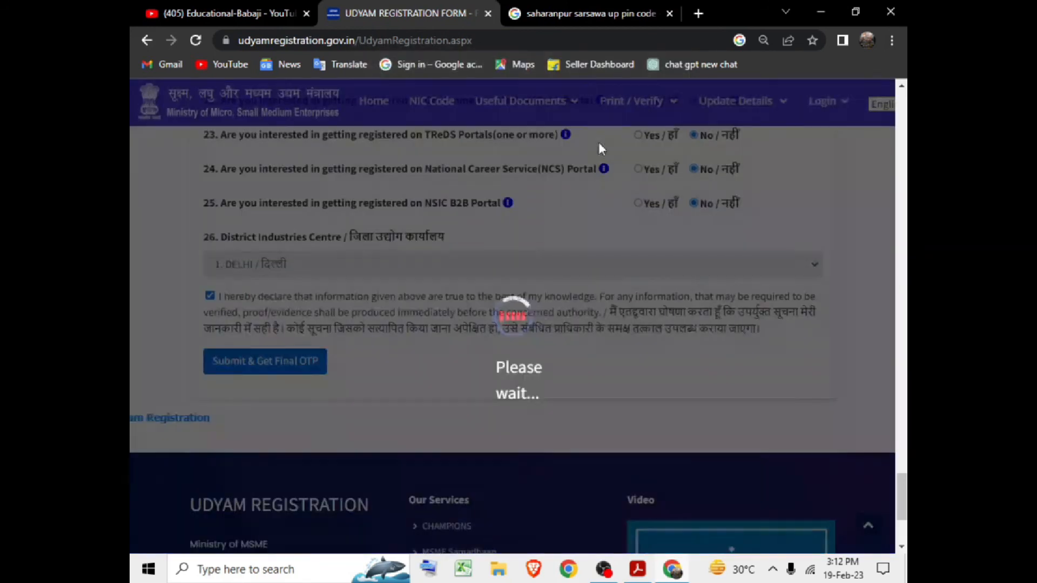
{"action": "scroll", "coordinate": [451, 400], "scroll_direction": "down", "scroll_amount": 2}
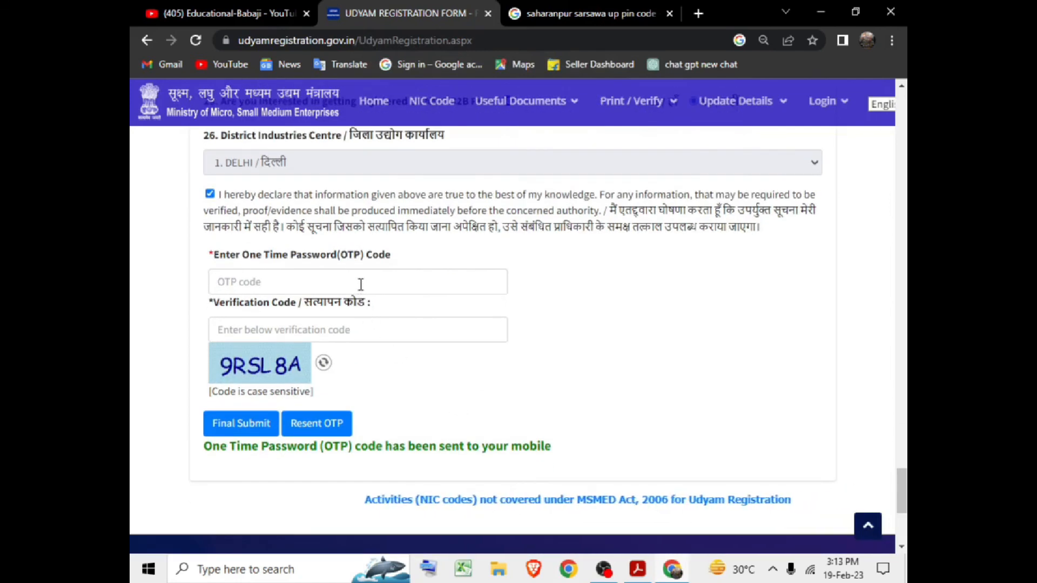